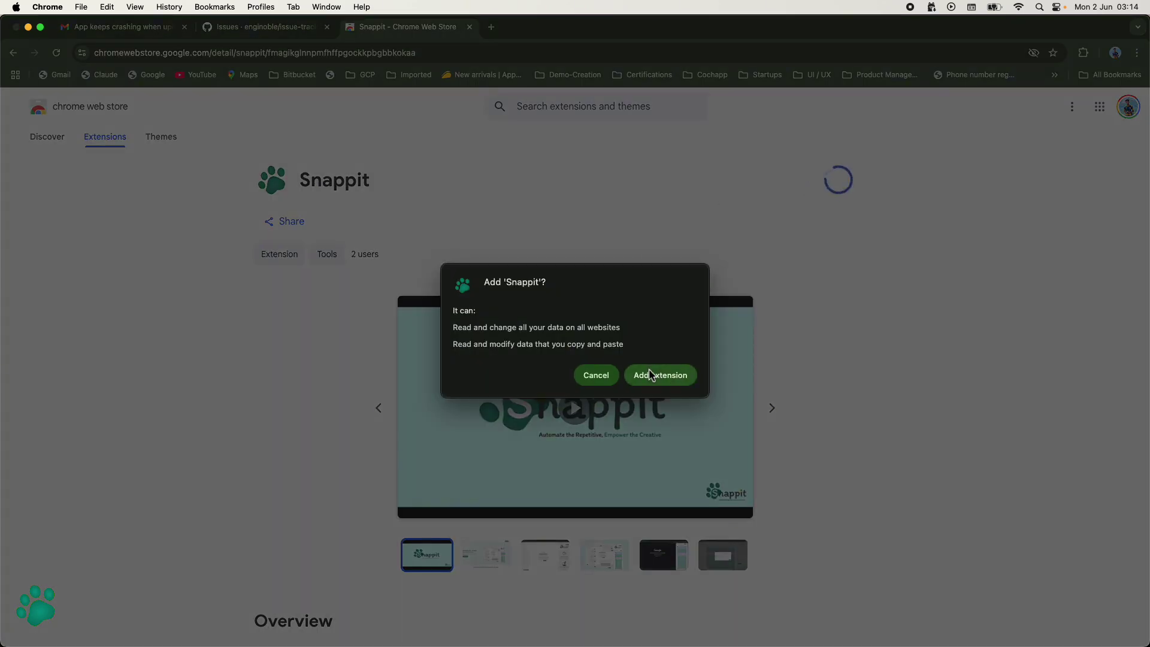
# Step: Install the Snappit extension from the Chrome Web Store and pin it to the browser toolbar
pyautogui.click(654, 379)
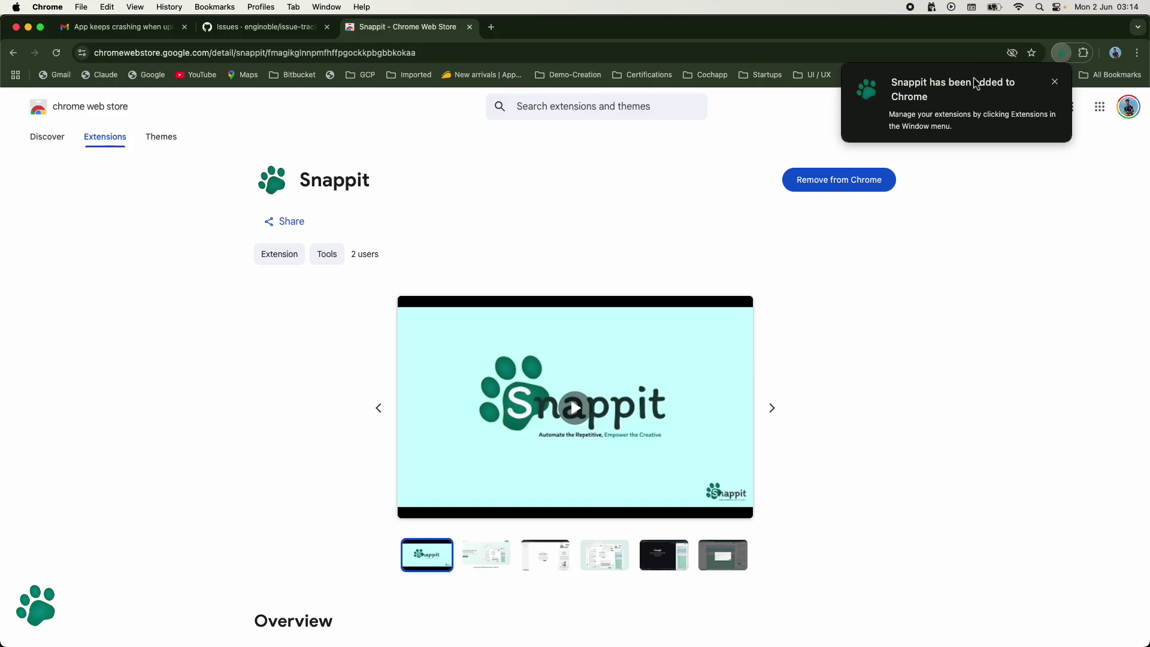
pyautogui.click(1055, 84)
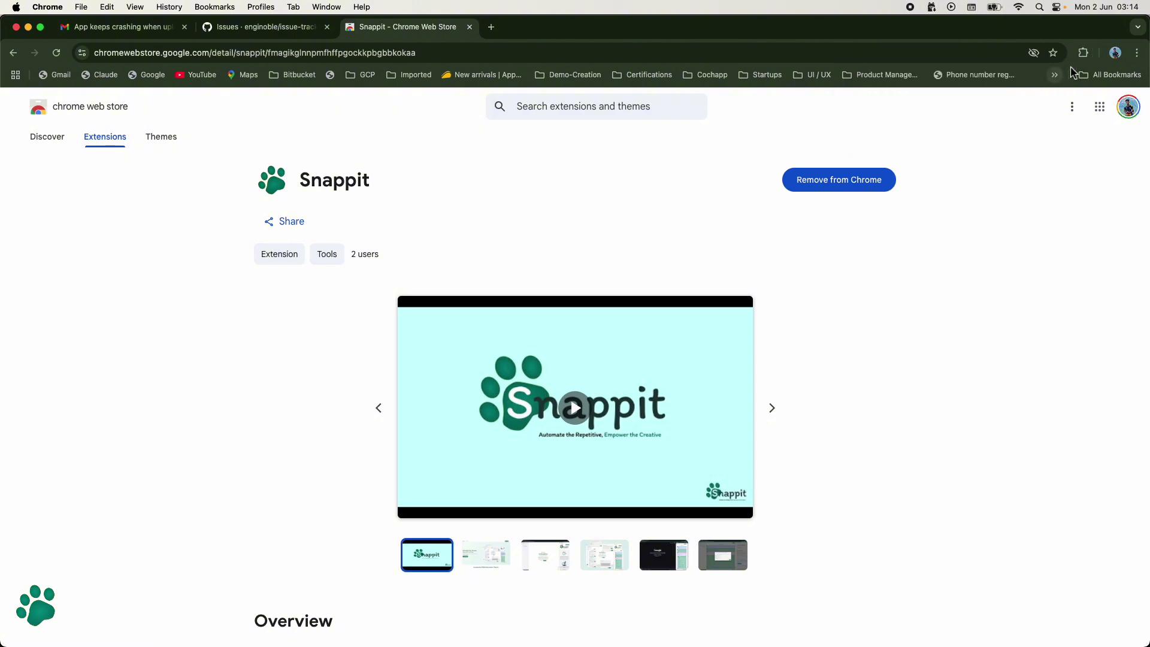
pyautogui.click(1082, 53)
pyautogui.click(1042, 175)
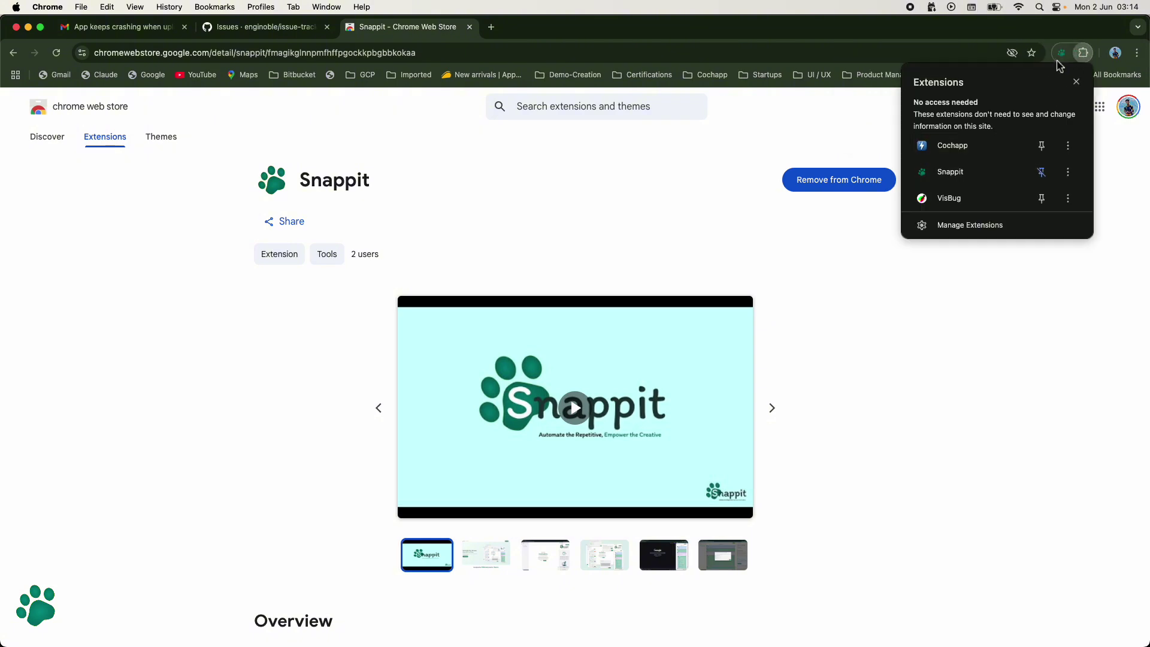
# Step: Open Snappit and create a project named Support Team with the label SUP
pyautogui.click(1060, 55)
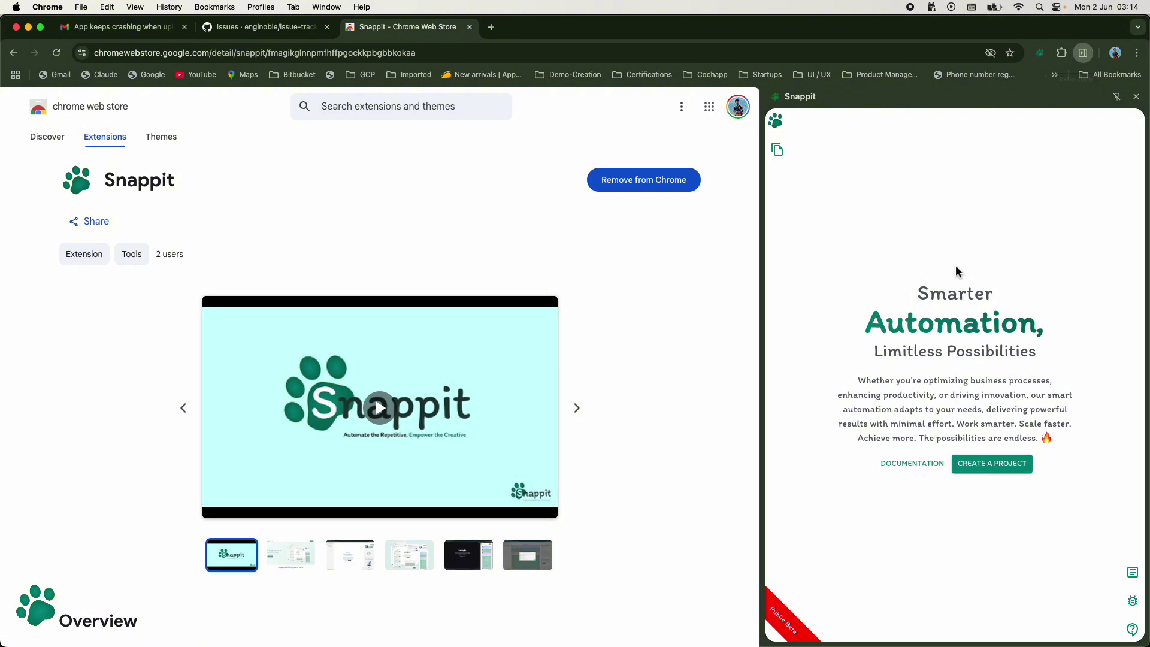
pyautogui.click(973, 470)
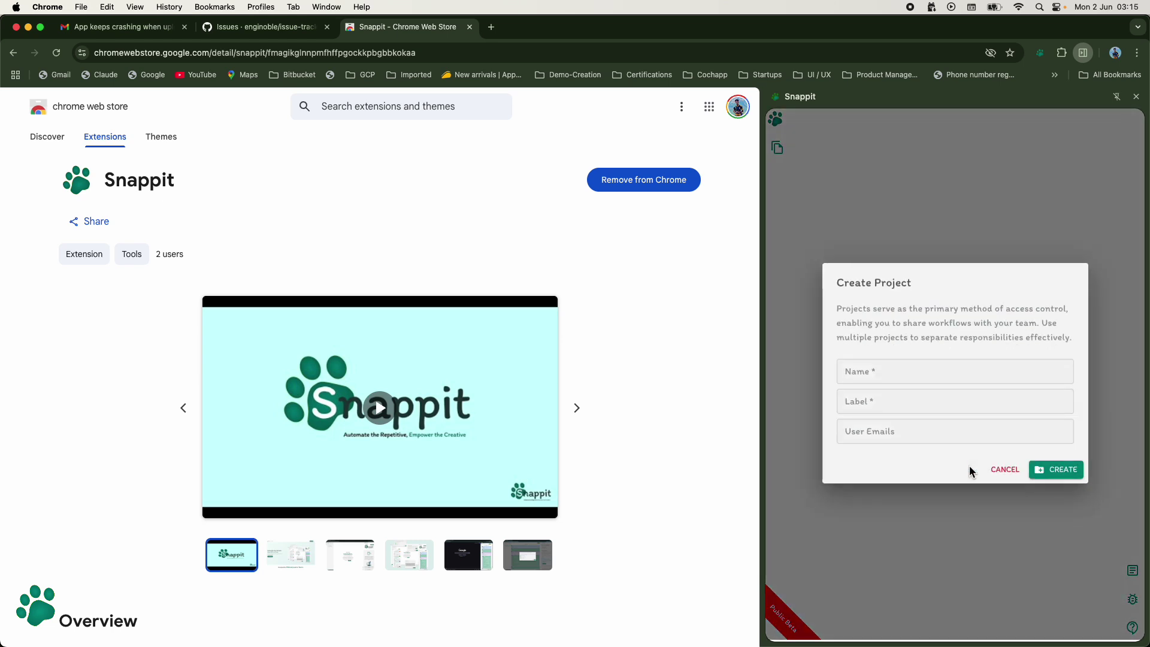
pyautogui.click(917, 379)
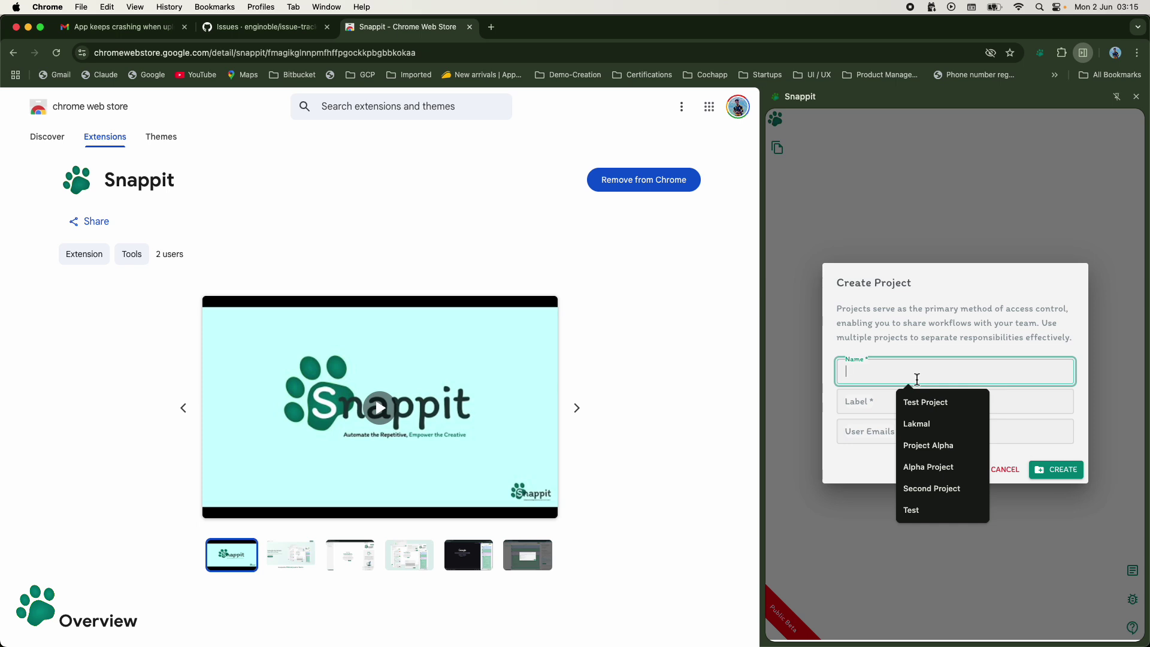
pyautogui.write('Support Team')
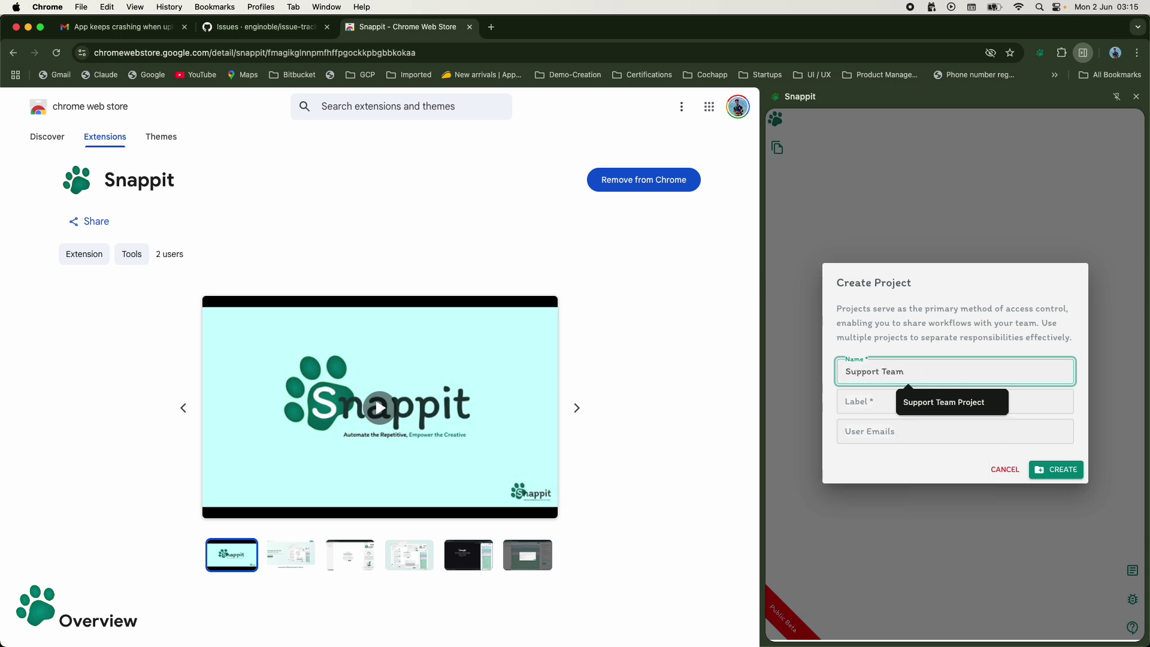
pyautogui.click(871, 408)
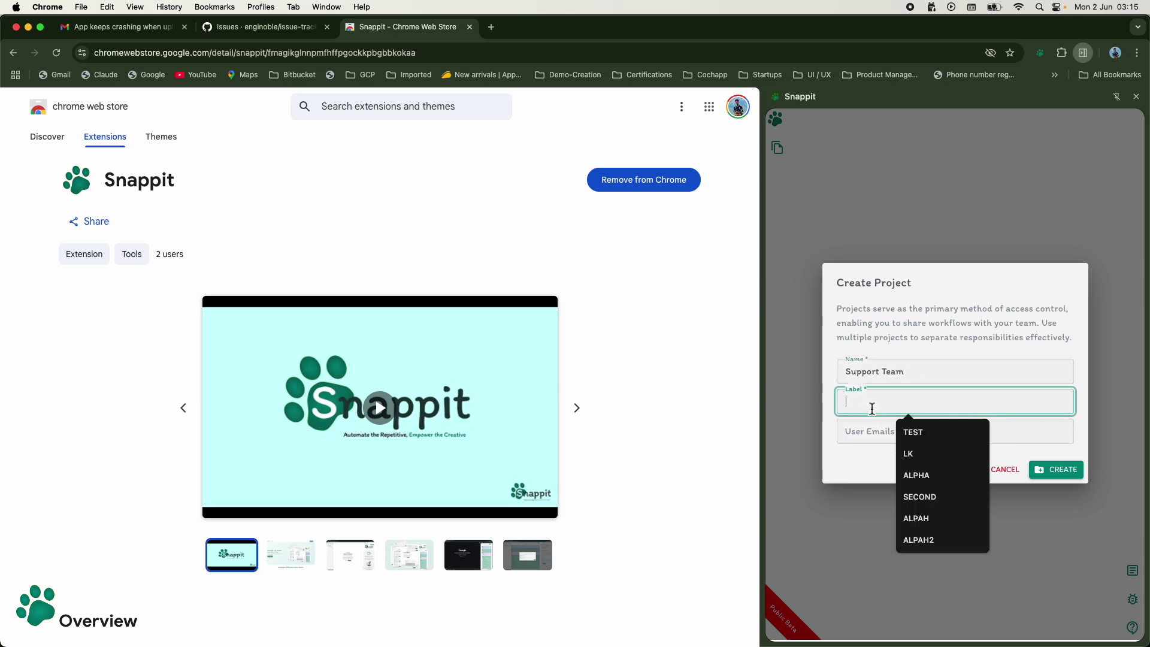
pyautogui.write('SUPP')
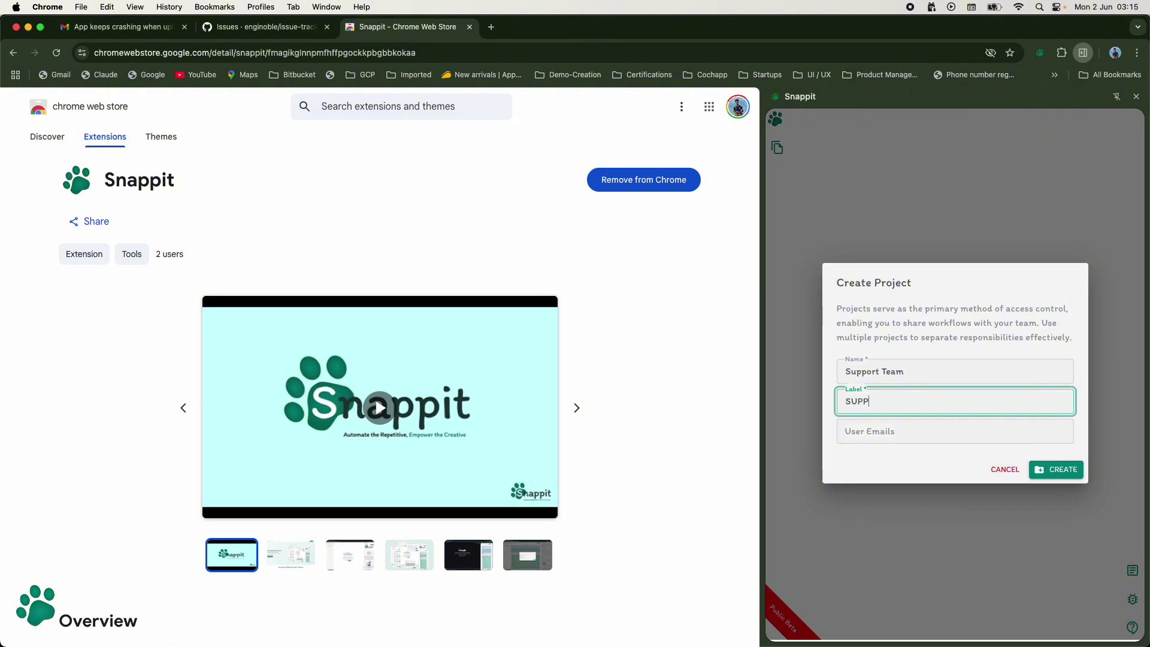
pyautogui.press('BackSpace')
pyautogui.click(1044, 466)
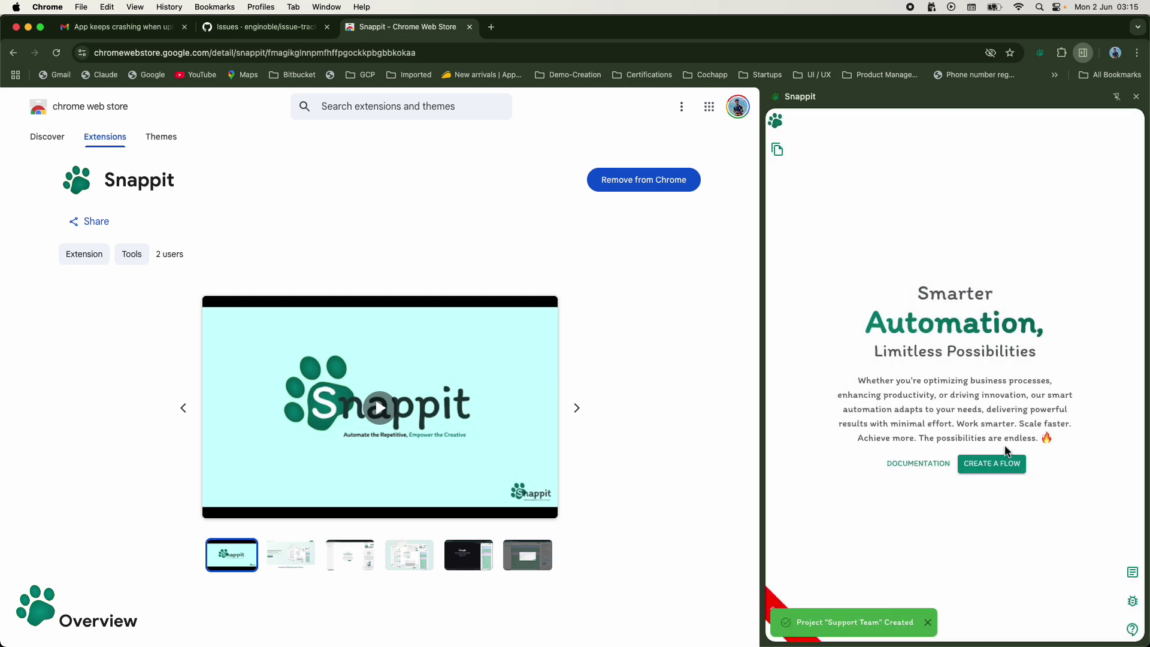
# Step: Create a flow named Email to Support Ticket in the project
pyautogui.click(1005, 473)
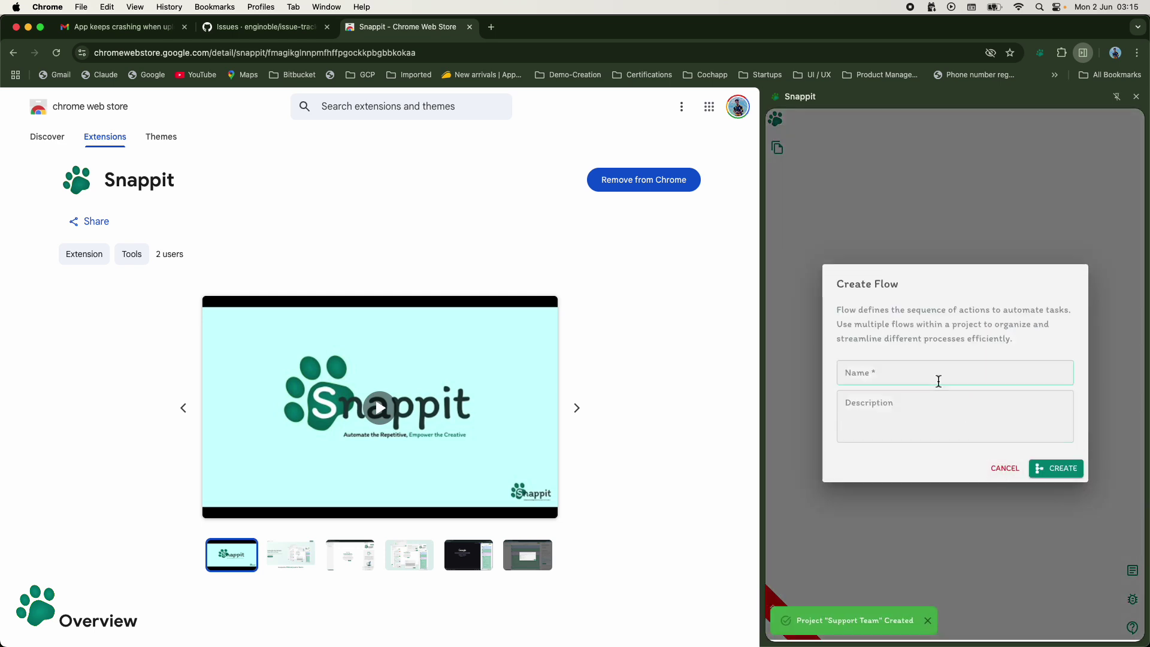
pyautogui.click(936, 380)
pyautogui.write('E')
pyautogui.press('BackSpace')
pyautogui.write('S')
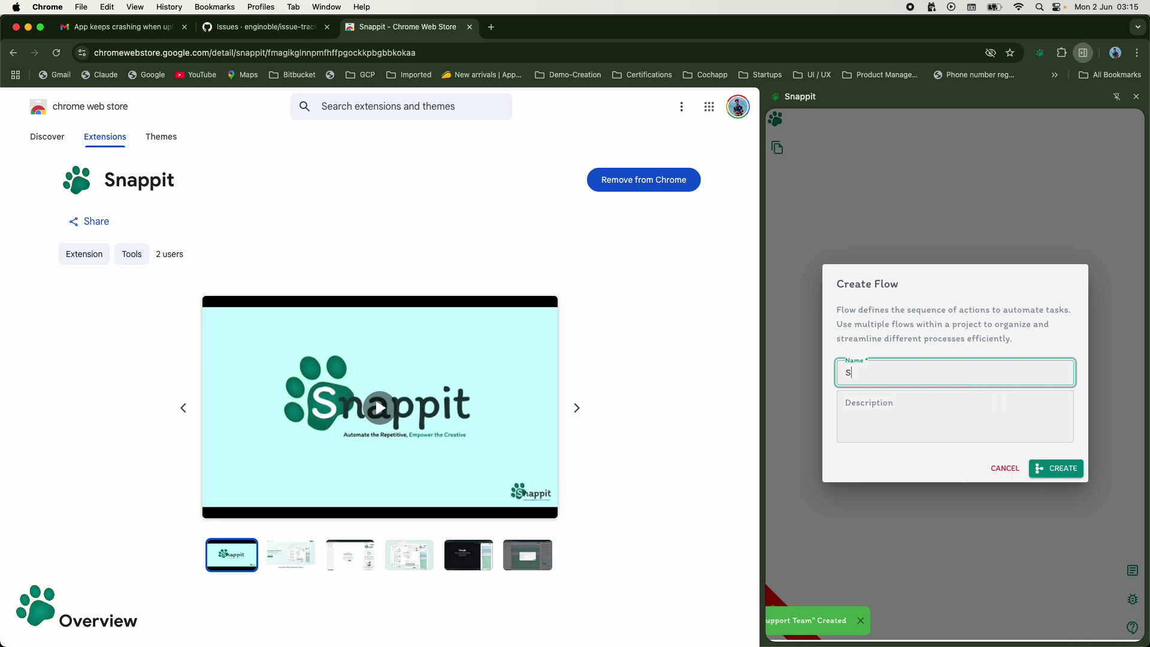
pyautogui.write('upport Ticket')
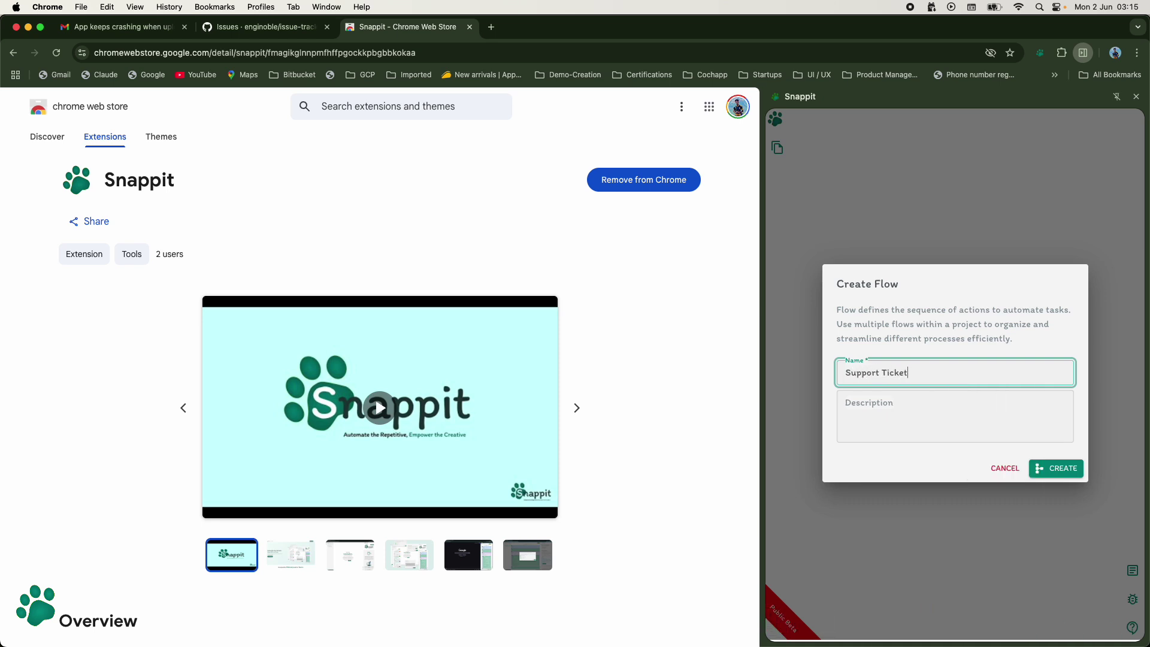
pyautogui.press('super+Left')
pyautogui.write('Email to')
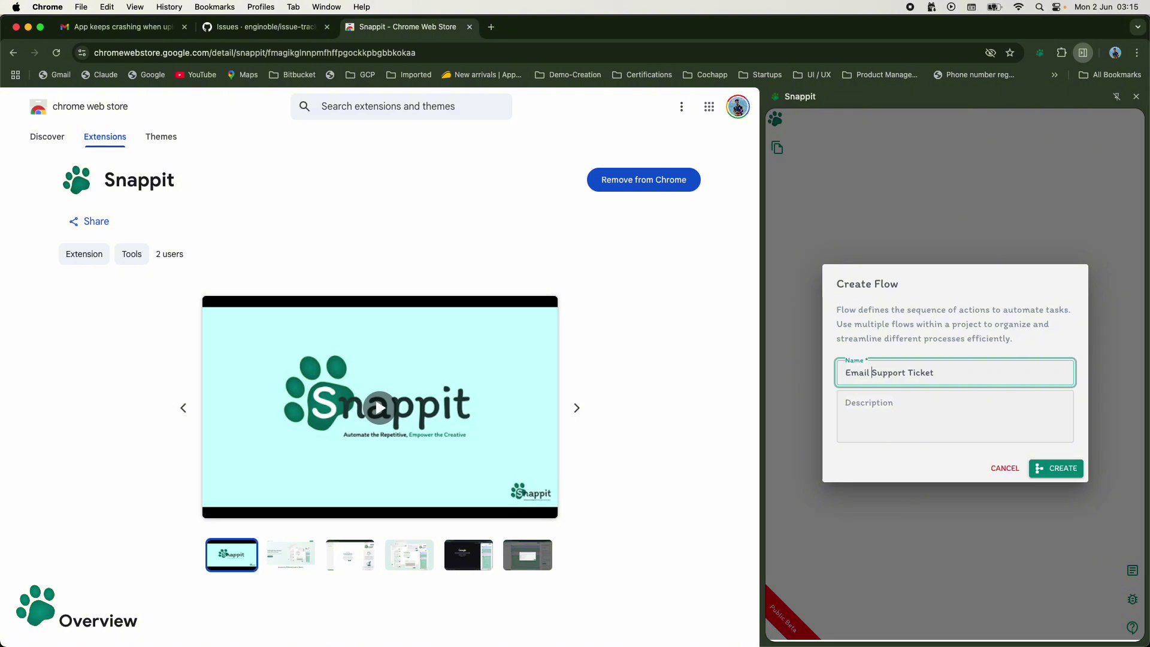
pyautogui.click(1054, 470)
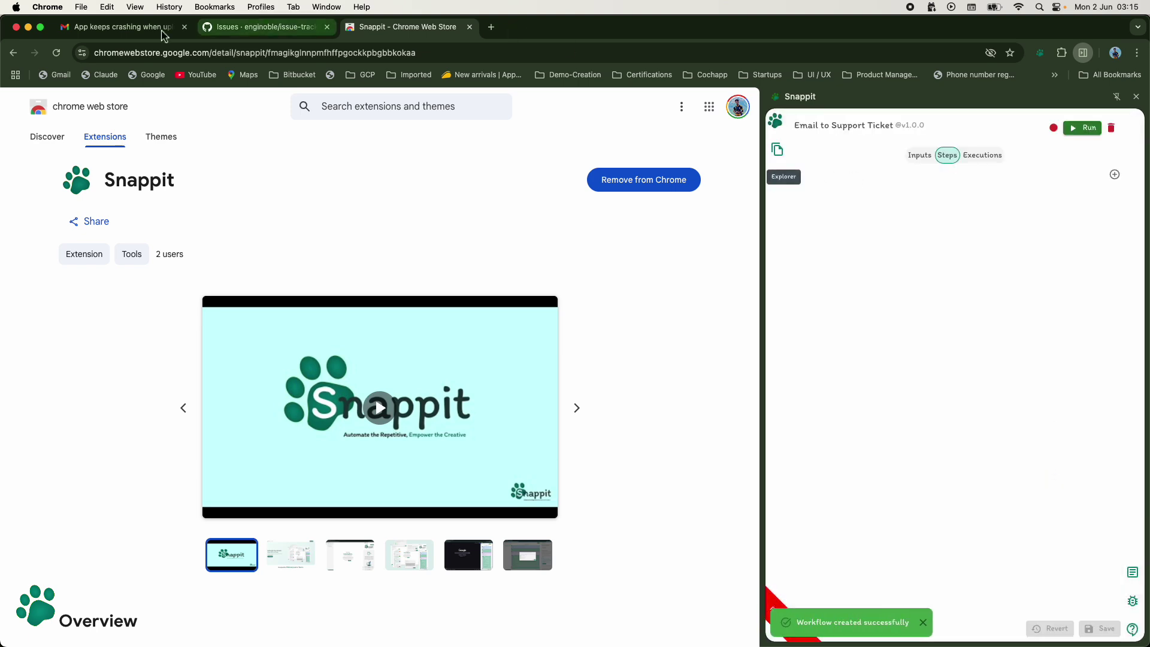
# Step: Switch to the Gmail message about the app crashing, reload it, and add a Trigger as the flow's first step
pyautogui.click(131, 34)
pyautogui.click(56, 53)
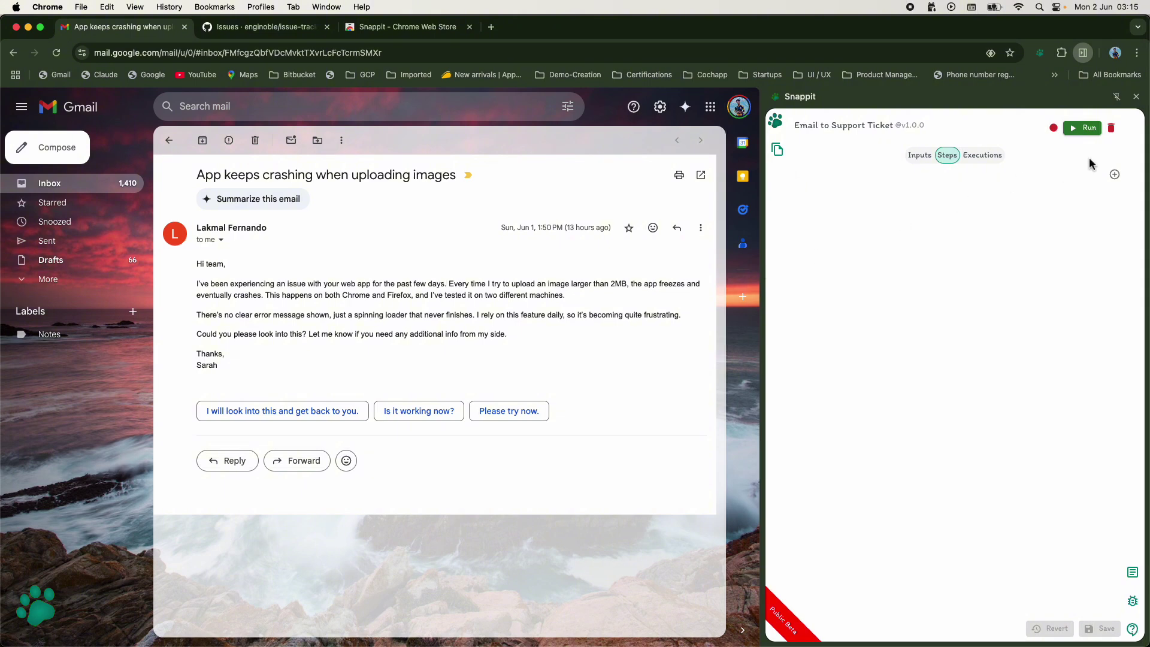
pyautogui.click(1115, 175)
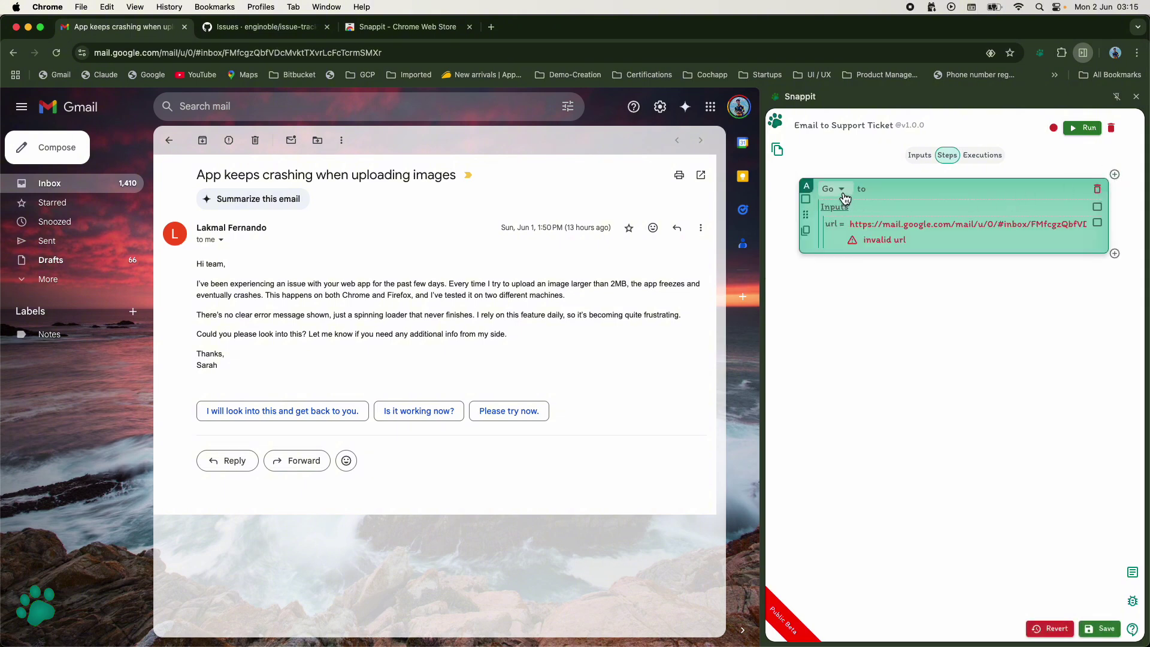
pyautogui.click(841, 190)
pyautogui.click(828, 211)
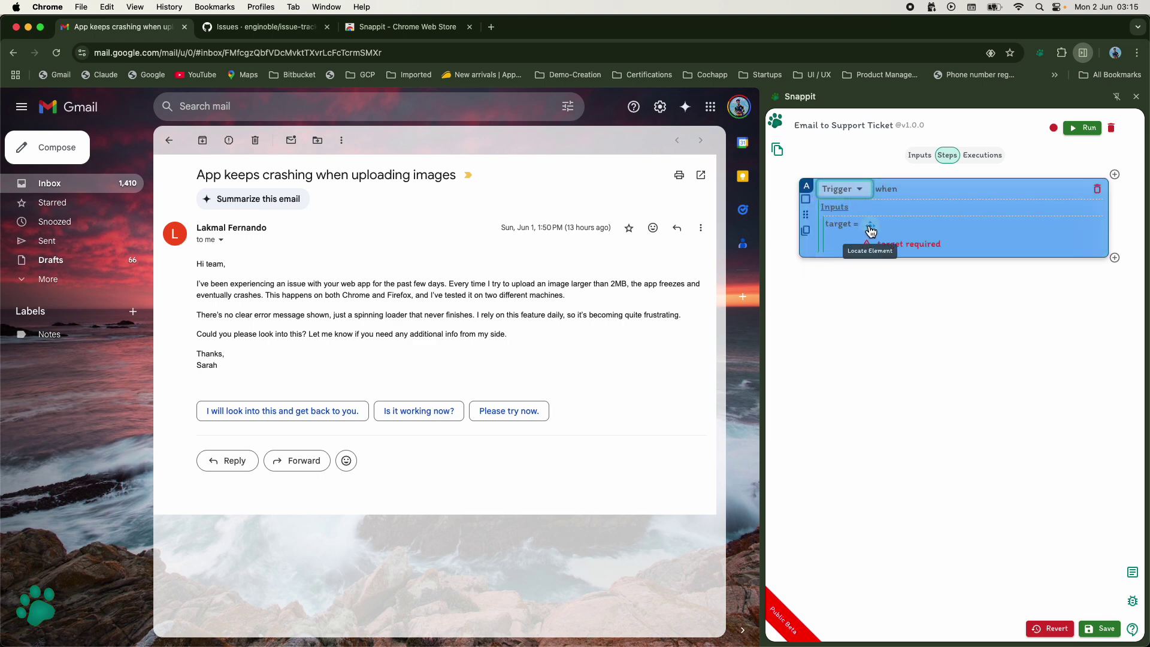
# Step: Target the Trigger at the open email's whole container, with a dynamic hash part in the page address and upper-left alignment
pyautogui.click(870, 229)
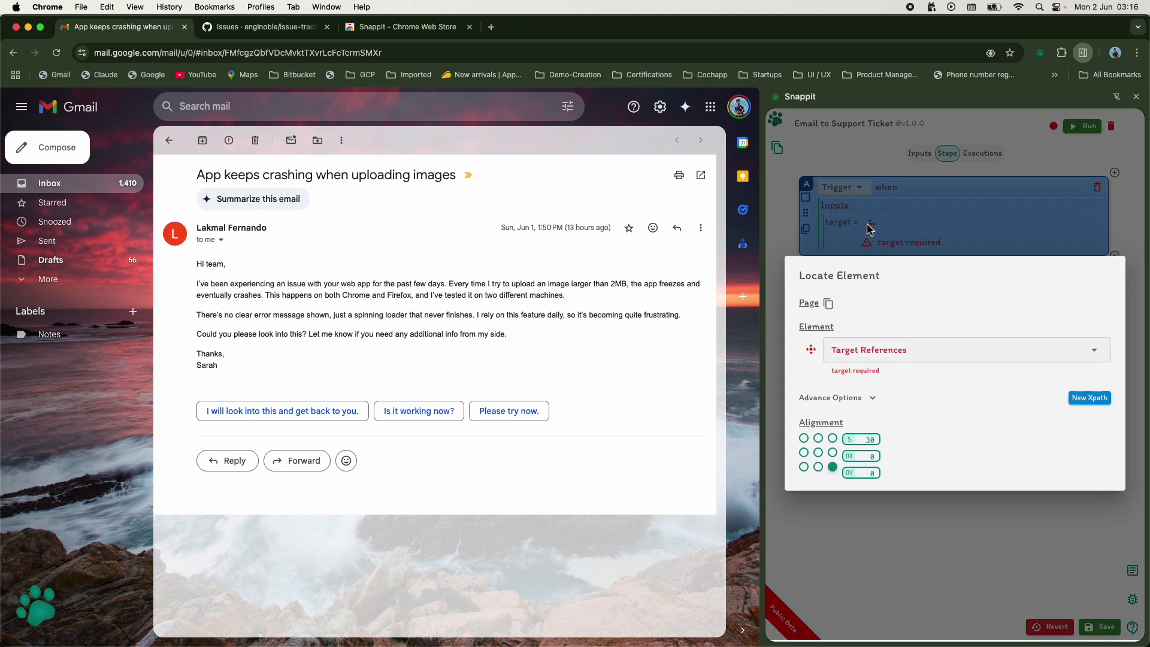
pyautogui.click(711, 492)
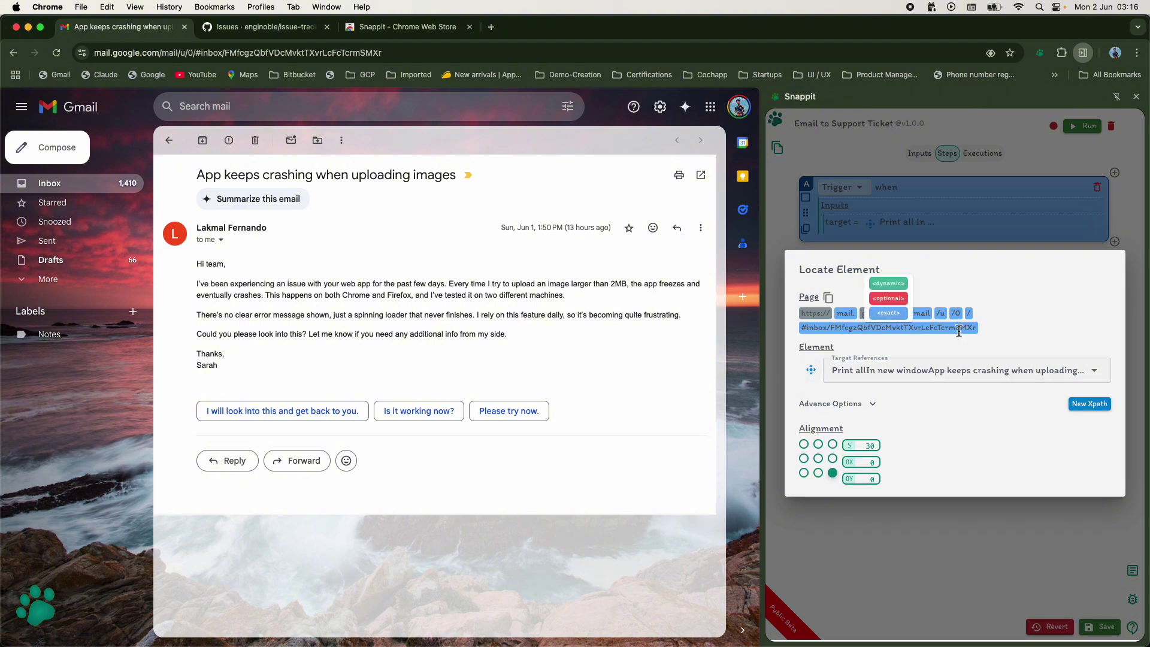
pyautogui.moveTo(898, 312)
pyautogui.click(889, 284)
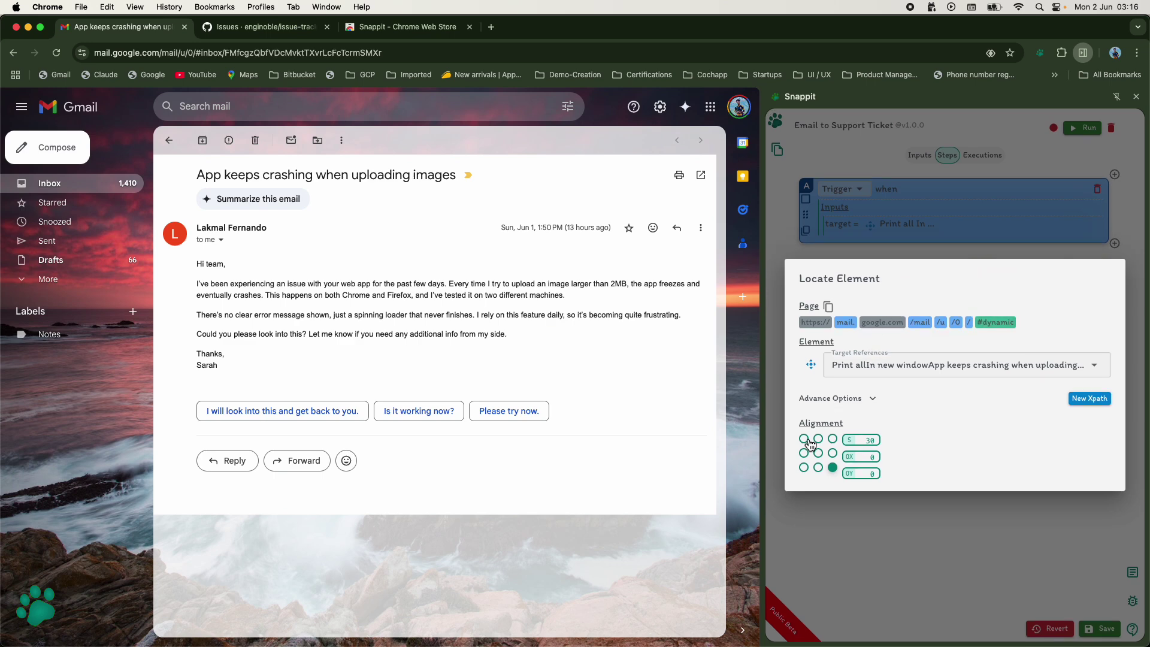
pyautogui.click(805, 439)
pyautogui.click(815, 498)
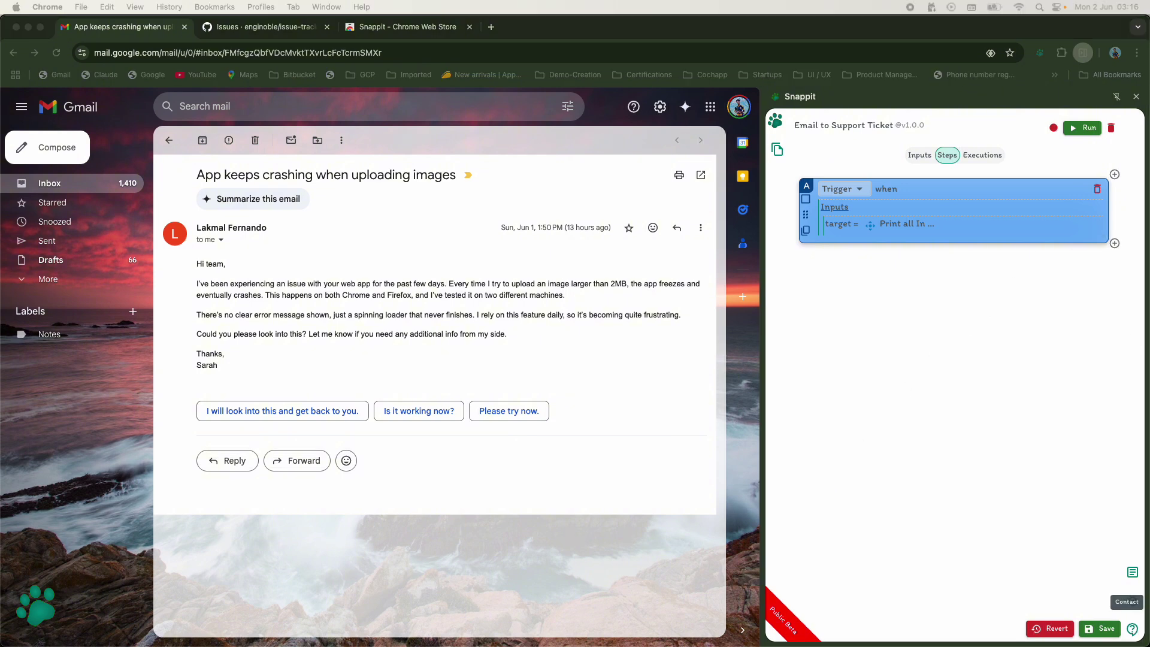
# Step: Add a Copy step after the Trigger and target it at the open email's whole container
pyautogui.click(1115, 244)
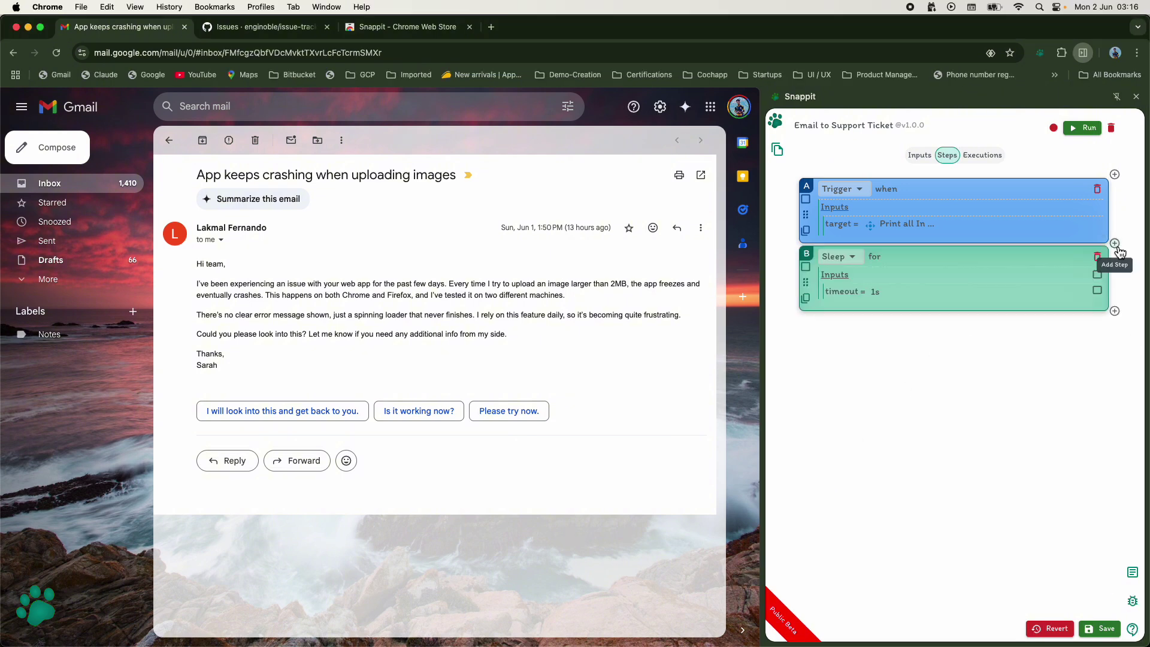
pyautogui.click(852, 257)
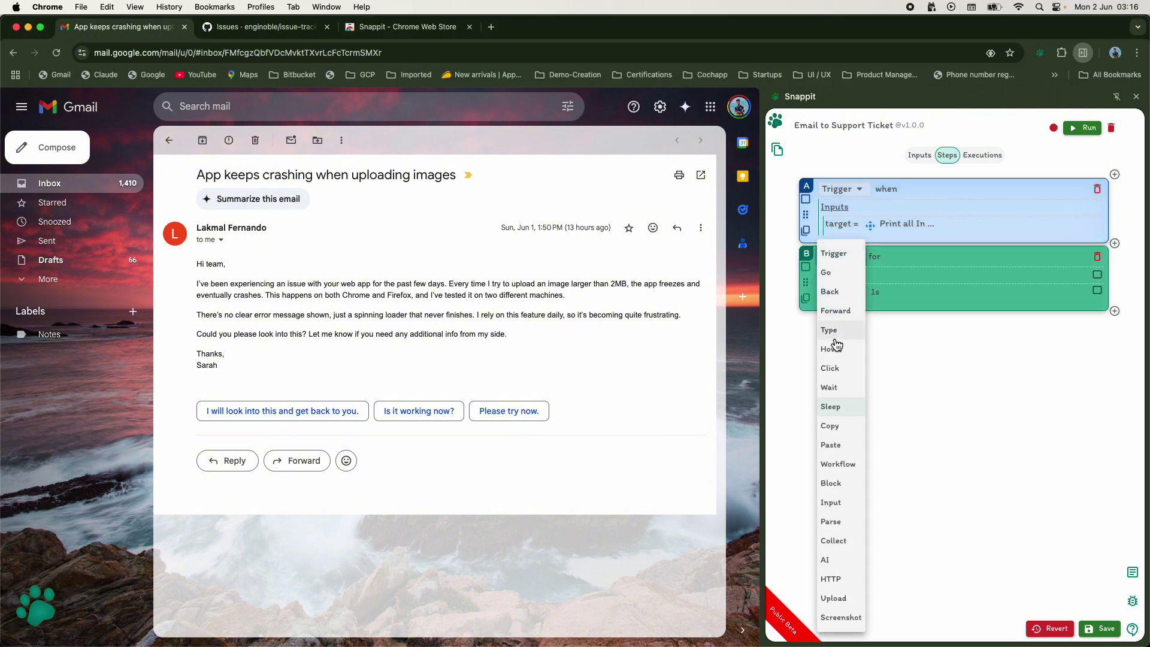
pyautogui.click(831, 427)
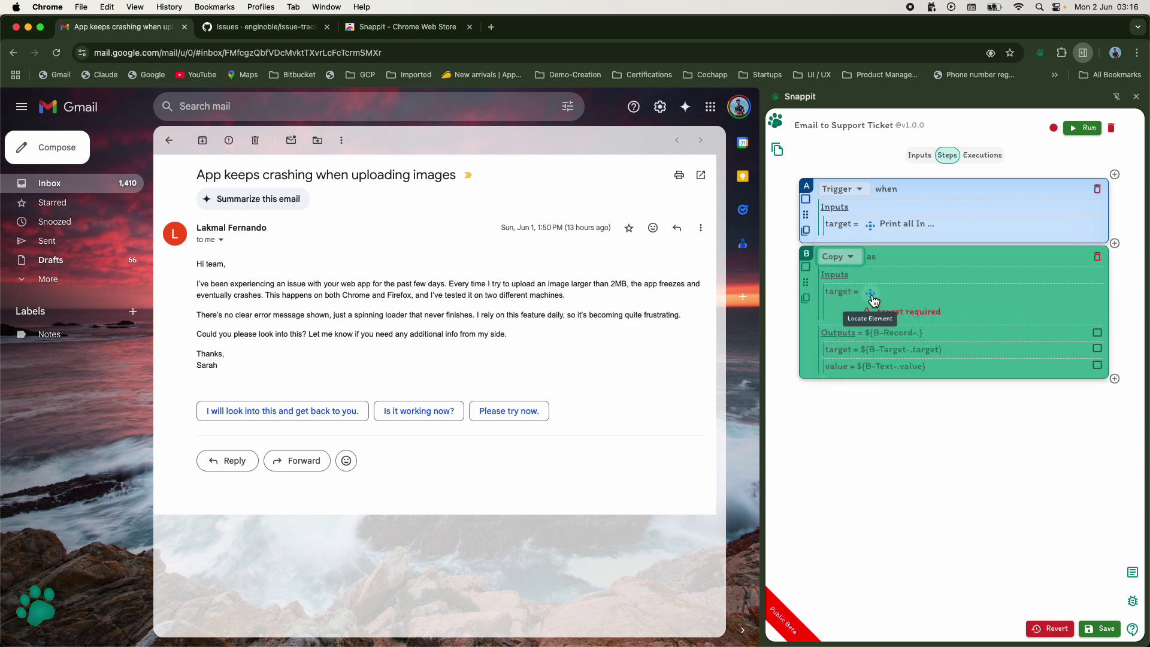
pyautogui.click(871, 297)
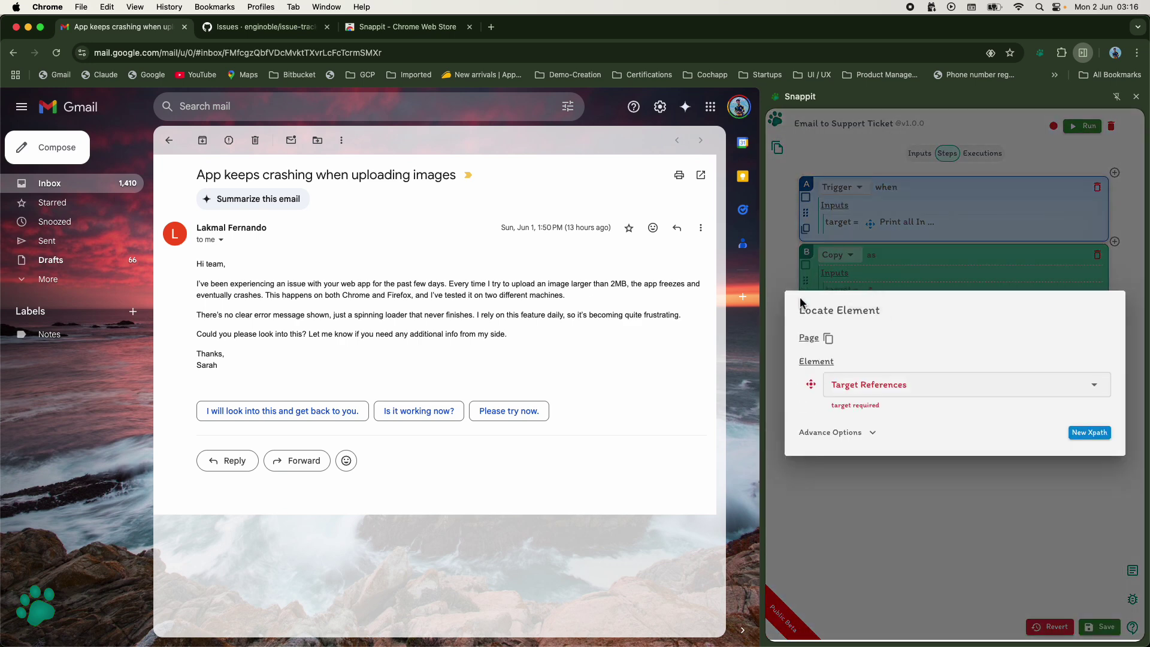
pyautogui.click(187, 205)
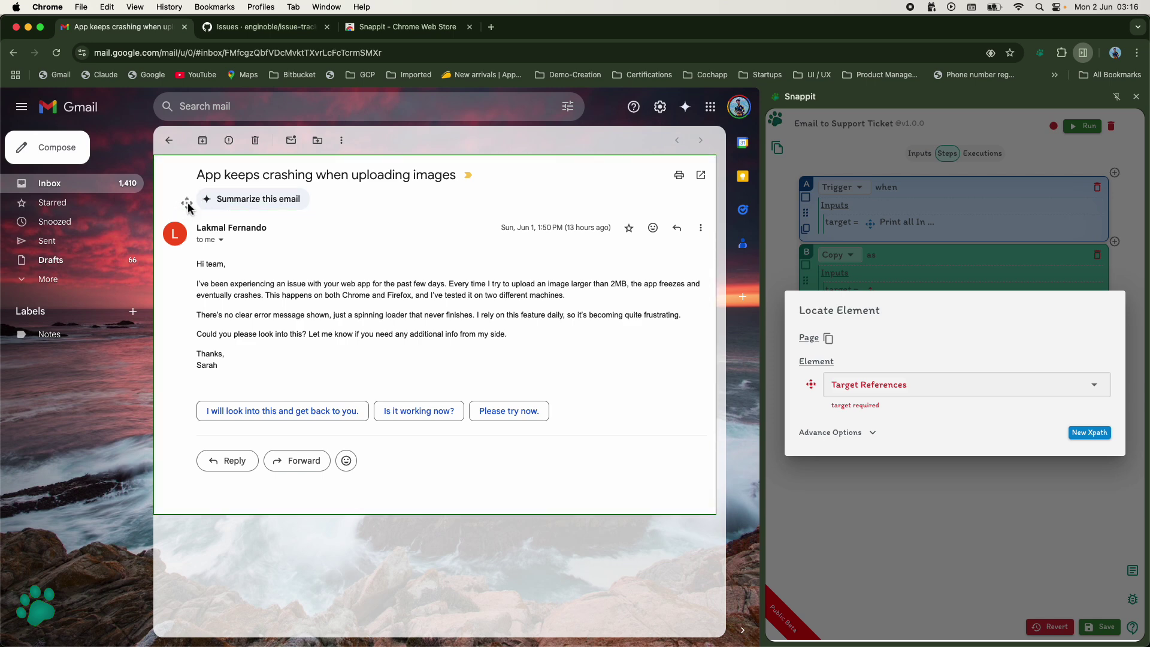
pyautogui.click(187, 206)
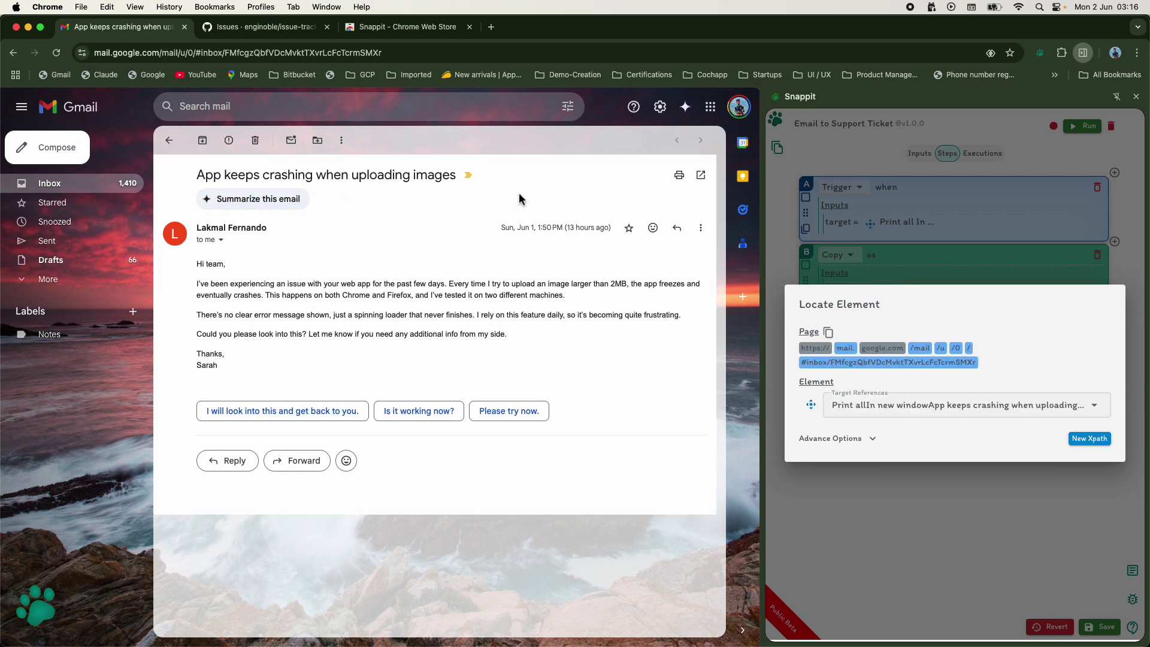
pyautogui.click(910, 507)
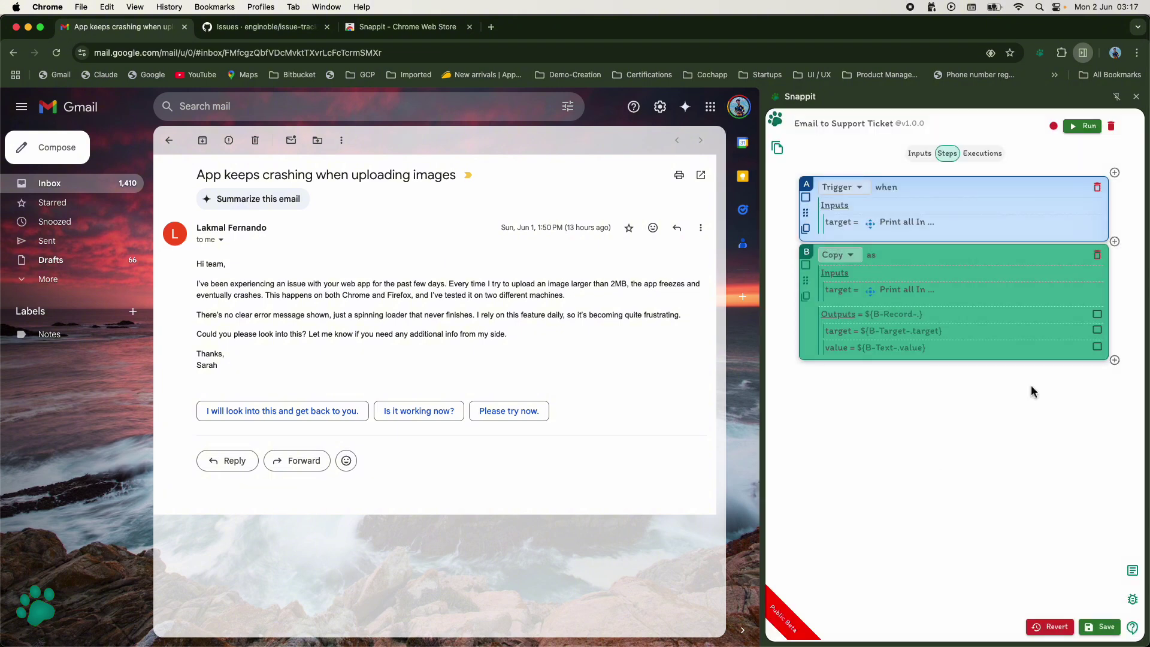
# Step: Add an AI task after the Copy step with type JSON and environment Remote
pyautogui.click(1114, 360)
pyautogui.click(854, 376)
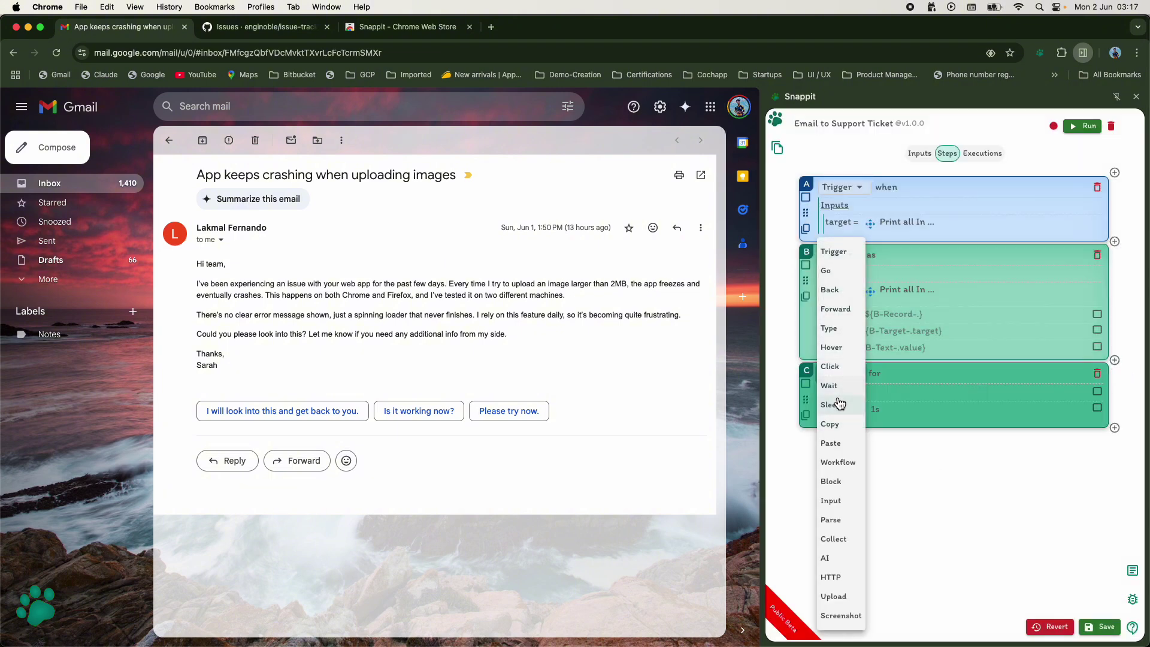
pyautogui.click(828, 559)
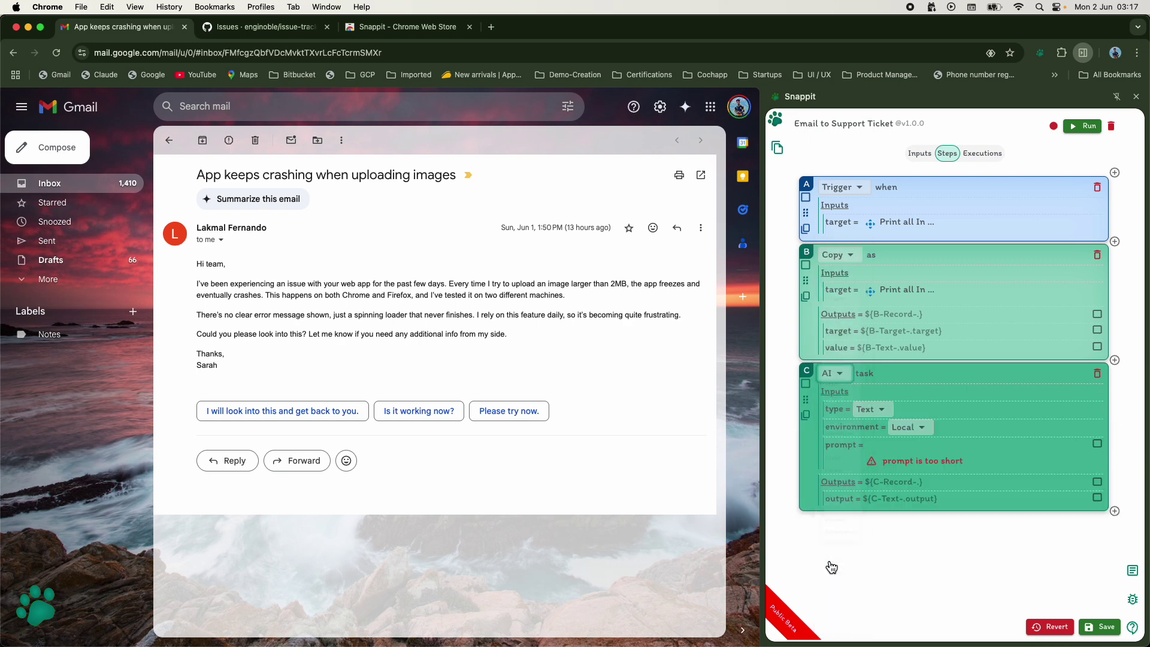
pyautogui.click(869, 409)
pyautogui.click(869, 450)
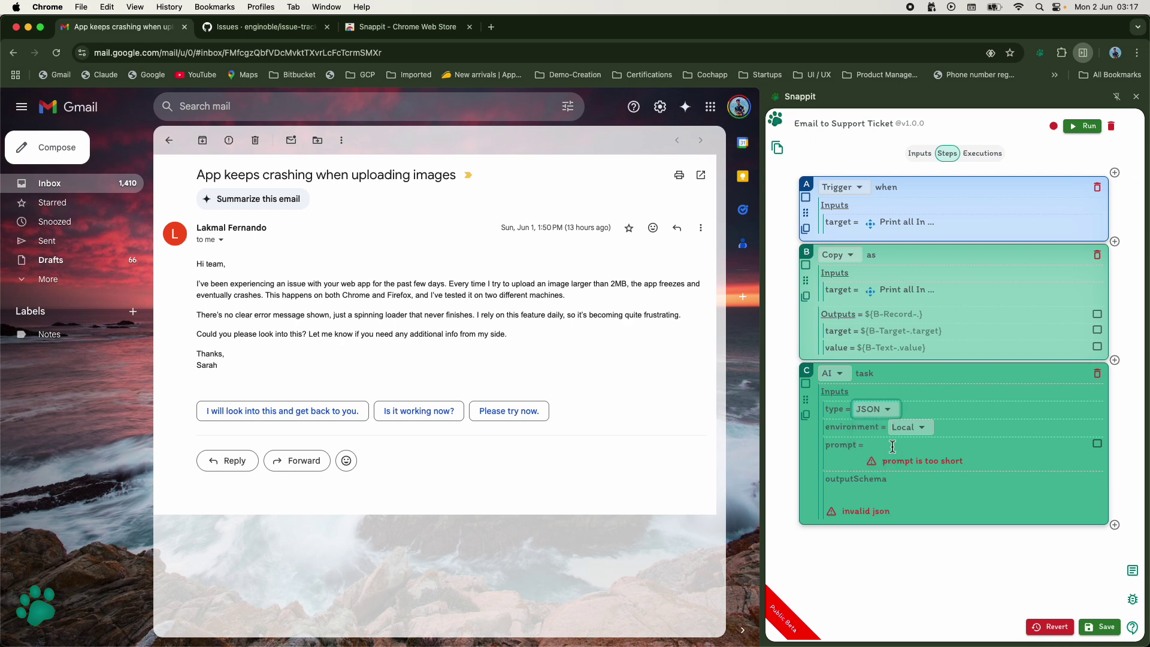
pyautogui.click(910, 427)
pyautogui.click(908, 470)
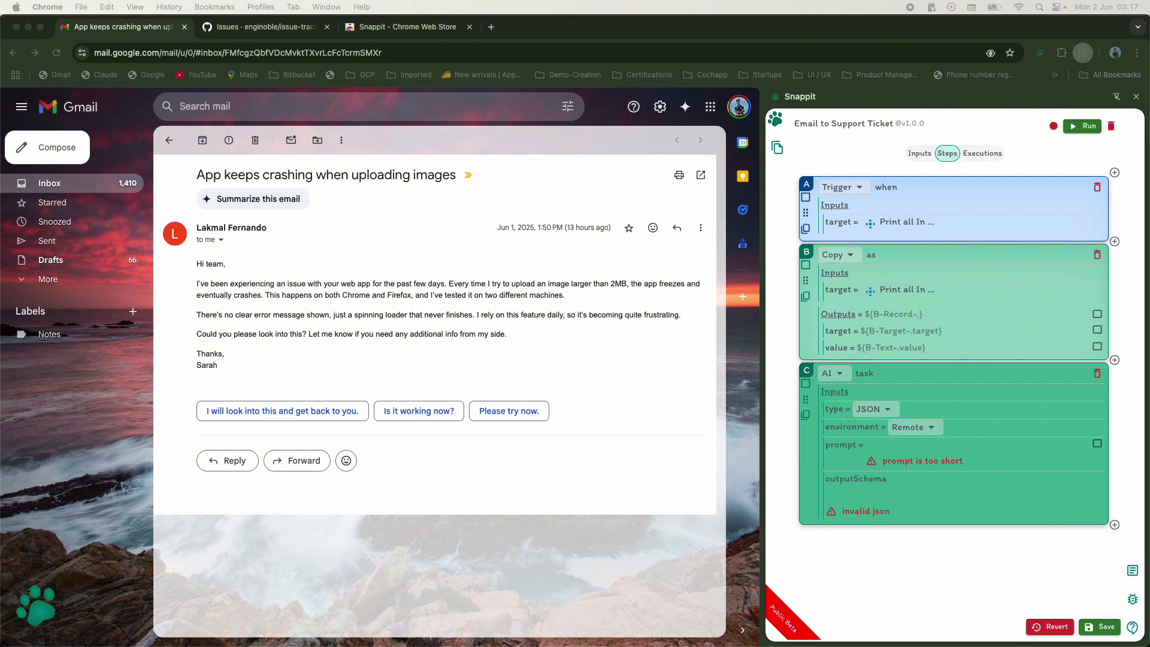
# Step: Paste the AI task's prompt for converting support emails into well-structured GitHub issues with a title, description and reproduction steps
pyautogui.click(904, 446)
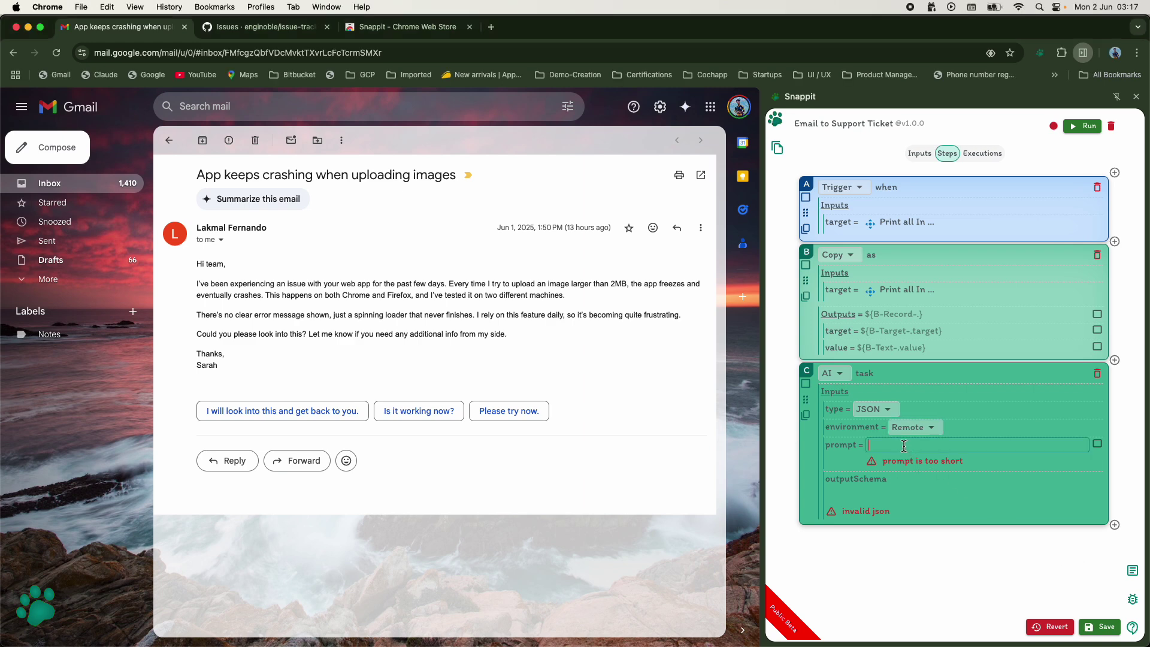
pyautogui.press('super+v')
pyautogui.scroll(-2, 927, 539)
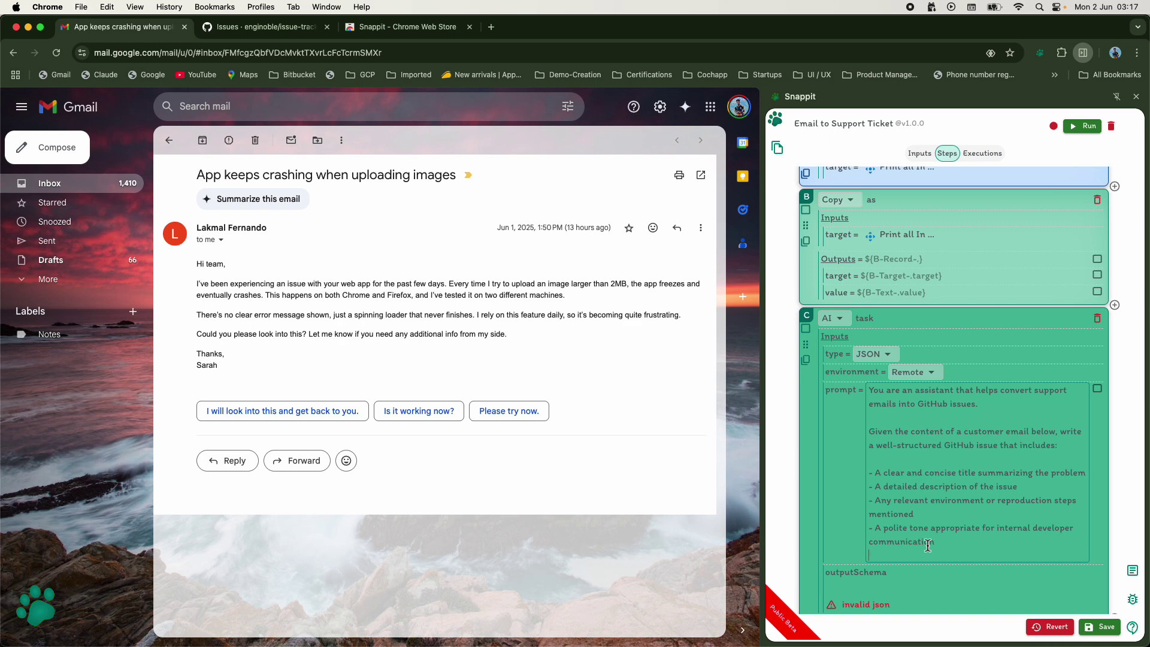
# Step: Append "Here is the email content" to the AI task's prompt, followed by ${B-Text-.value} enclosed in triple backticks
pyautogui.write('Here is the email content')
pyautogui.press('Return')
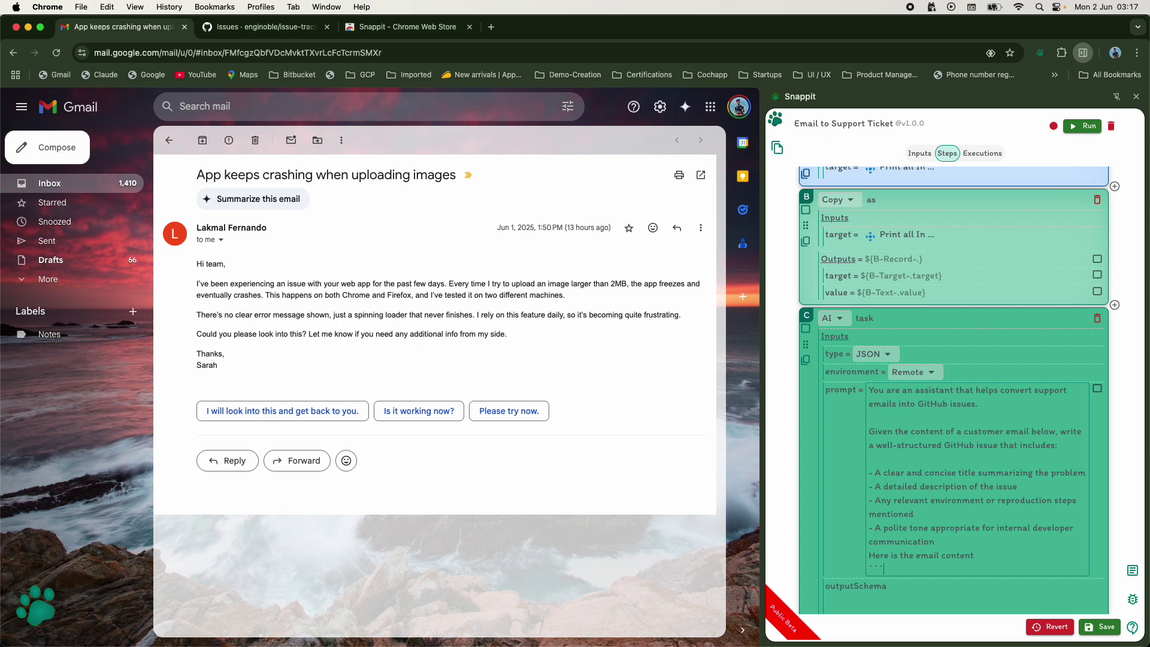
pyautogui.write('```${')
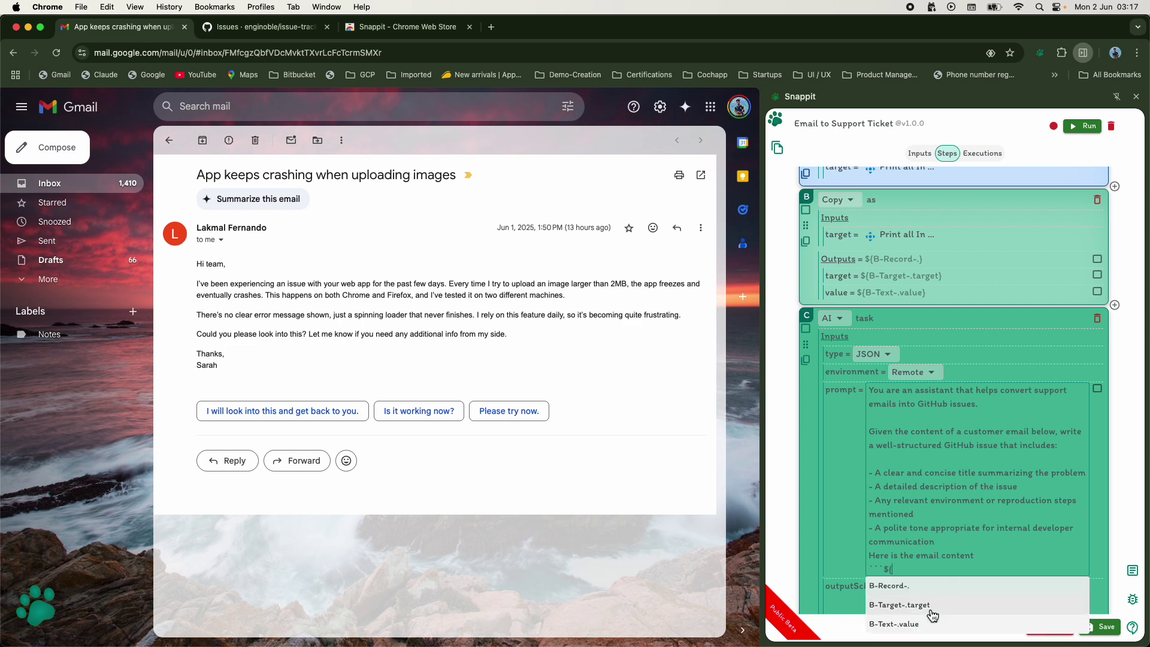
pyautogui.click(929, 625)
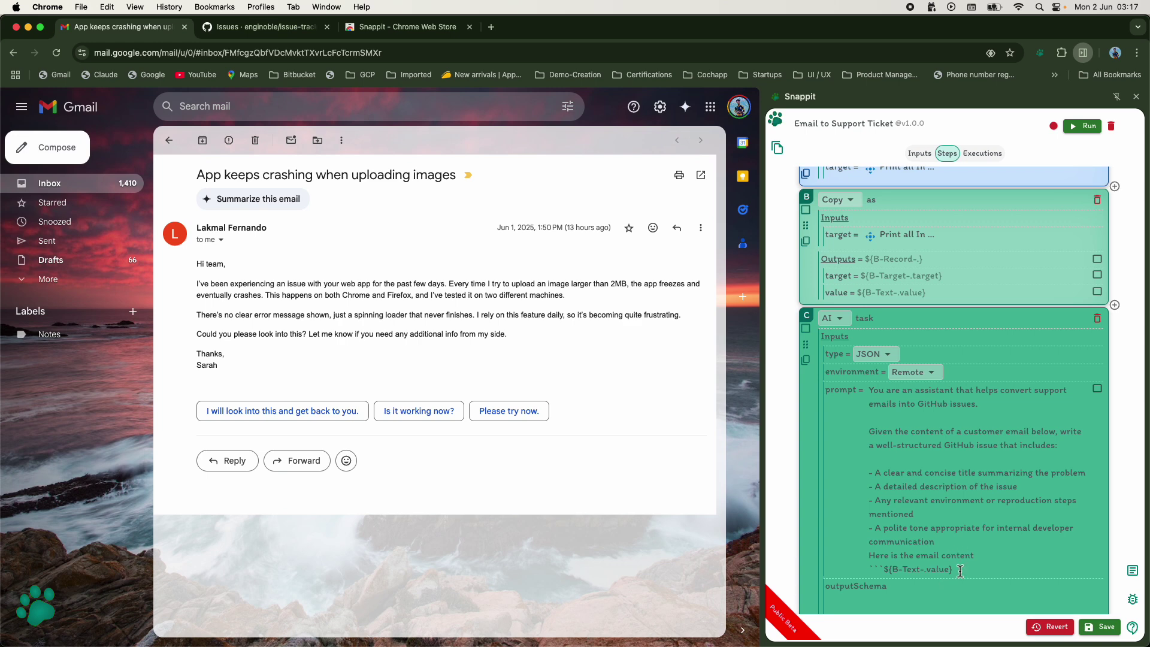
pyautogui.write('``')
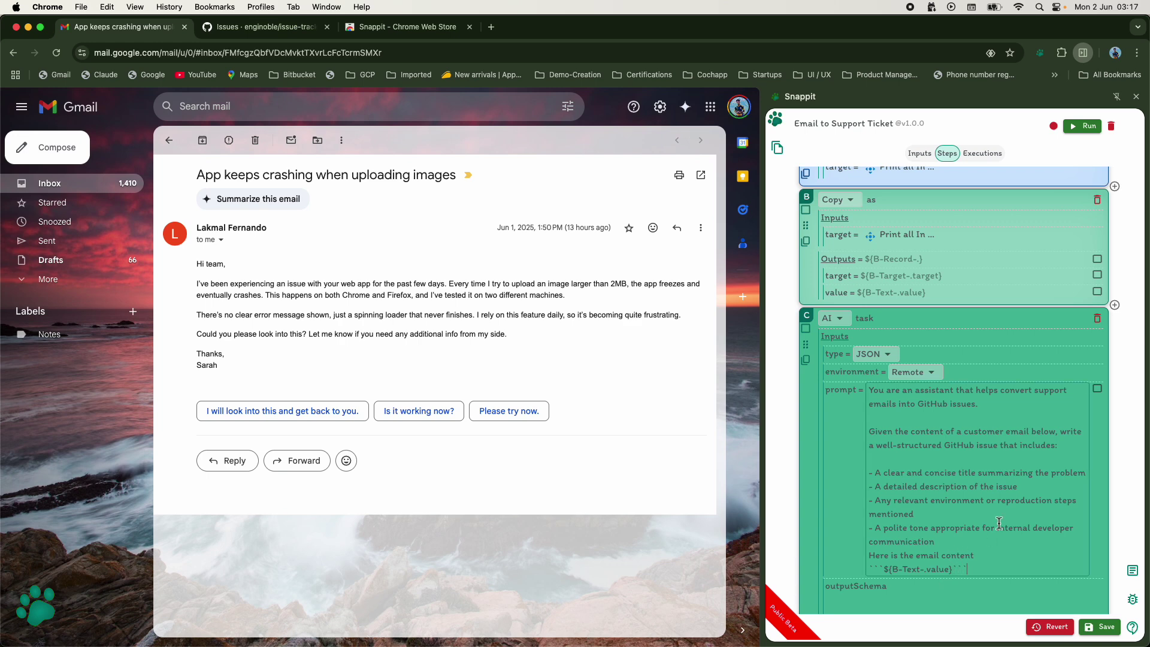
pyautogui.press('Return')
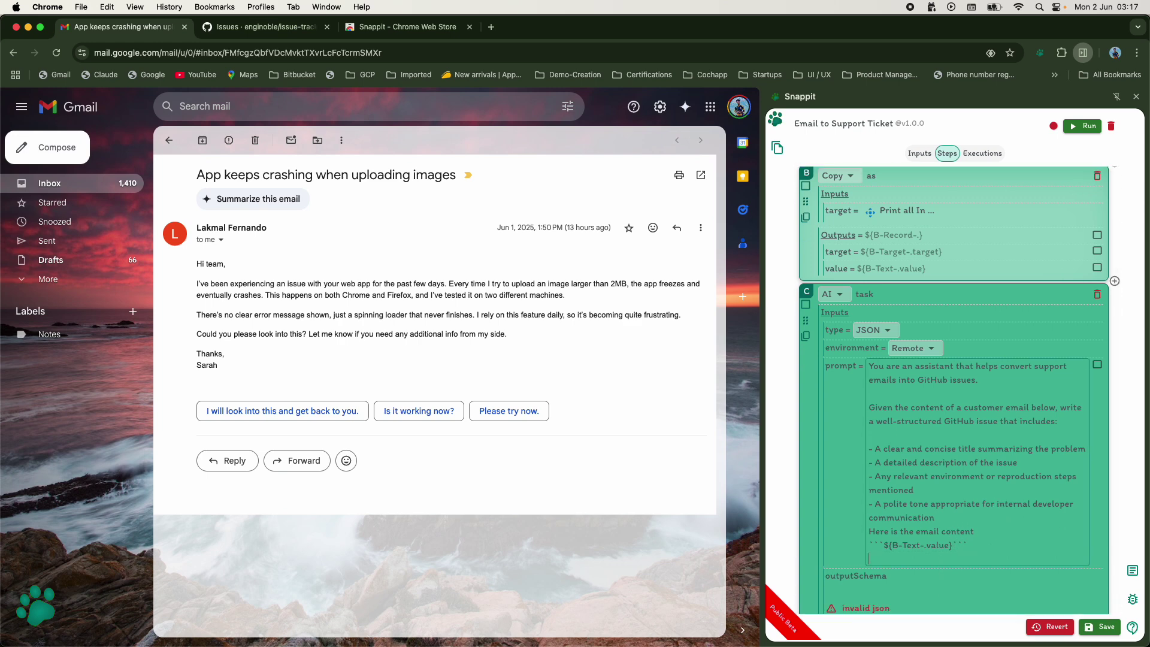
# Step: Paste the AI task's outputSchema with isASupportTicket true, issueTitle "Issue title Here" and issueDescription "Issue Description Here"
pyautogui.scroll(-1, 988, 526)
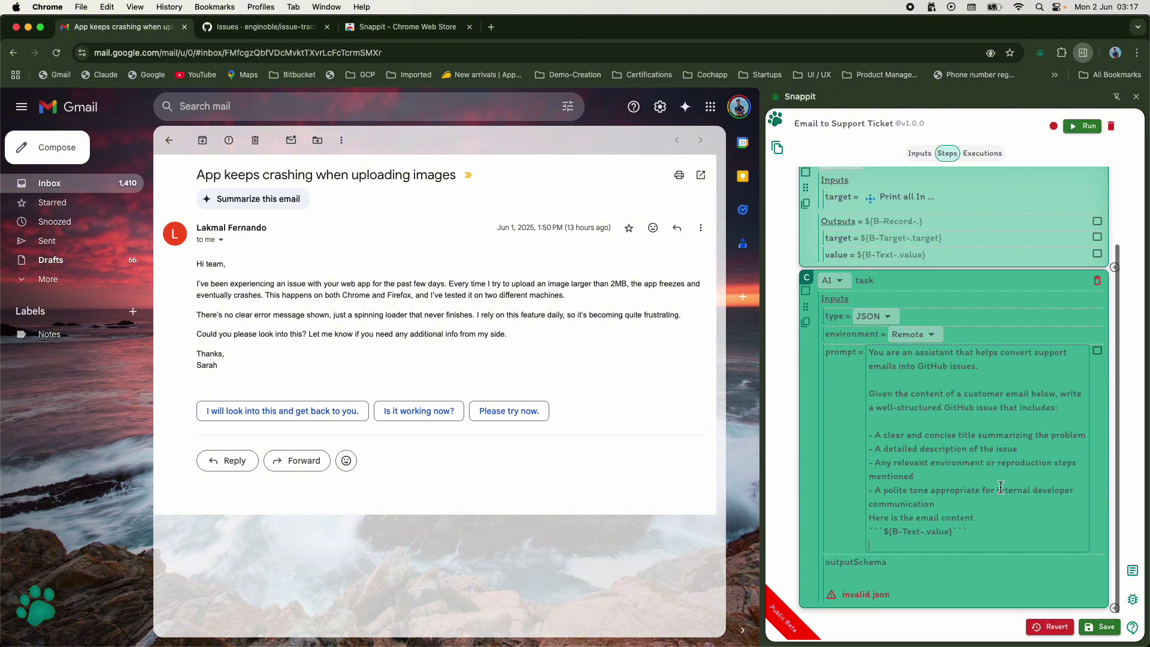
pyautogui.click(915, 575)
pyautogui.scroll(1, 915, 575)
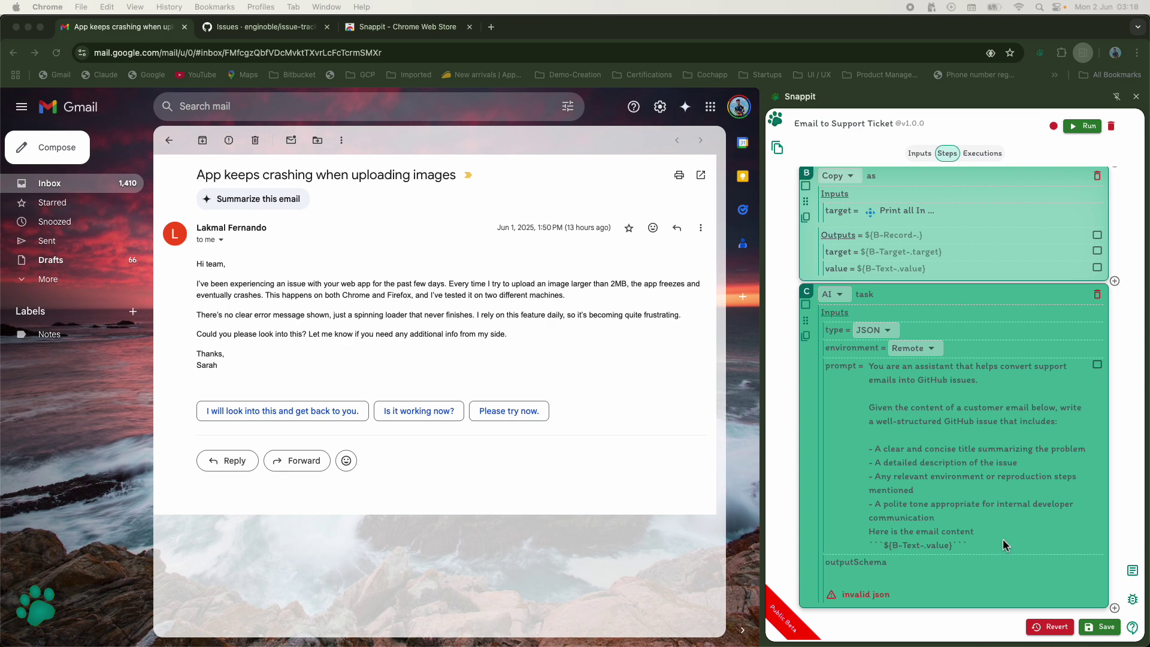
pyautogui.click(937, 574)
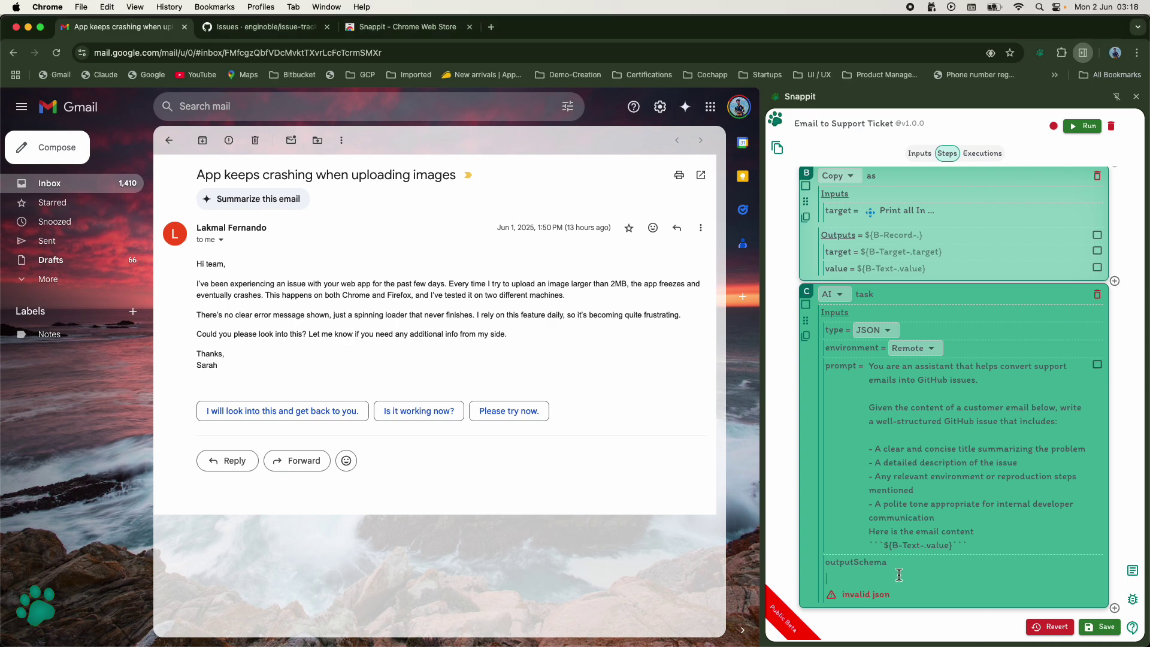
pyautogui.click(874, 581)
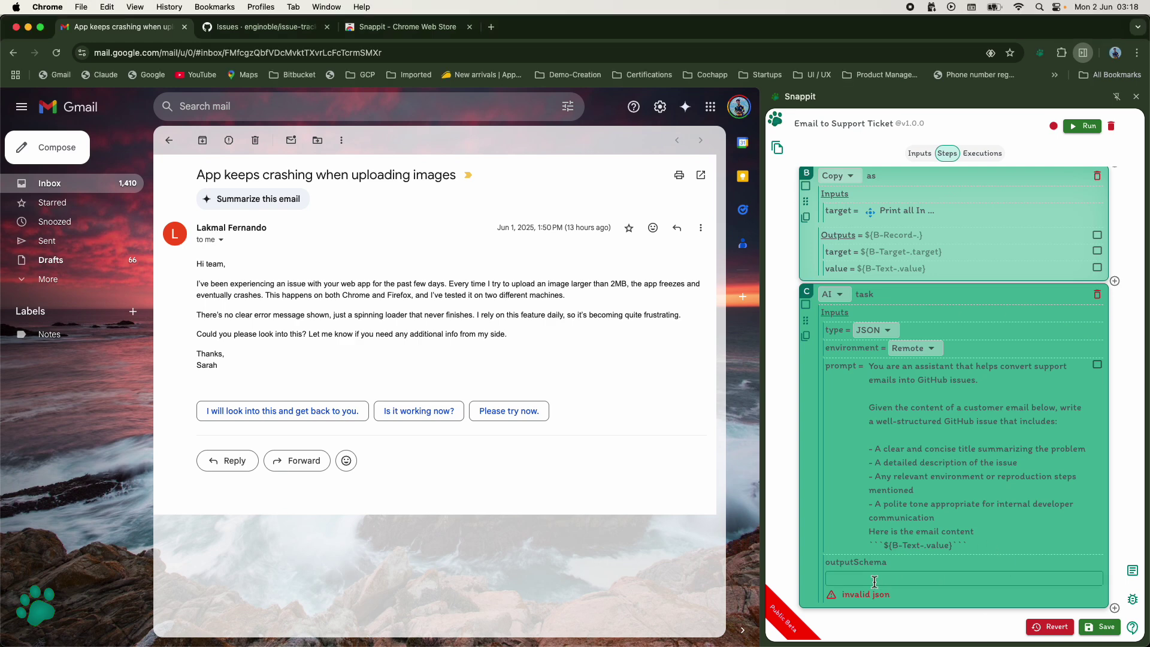
pyautogui.press('cmd+v')
pyautogui.scroll(-3, 881, 572)
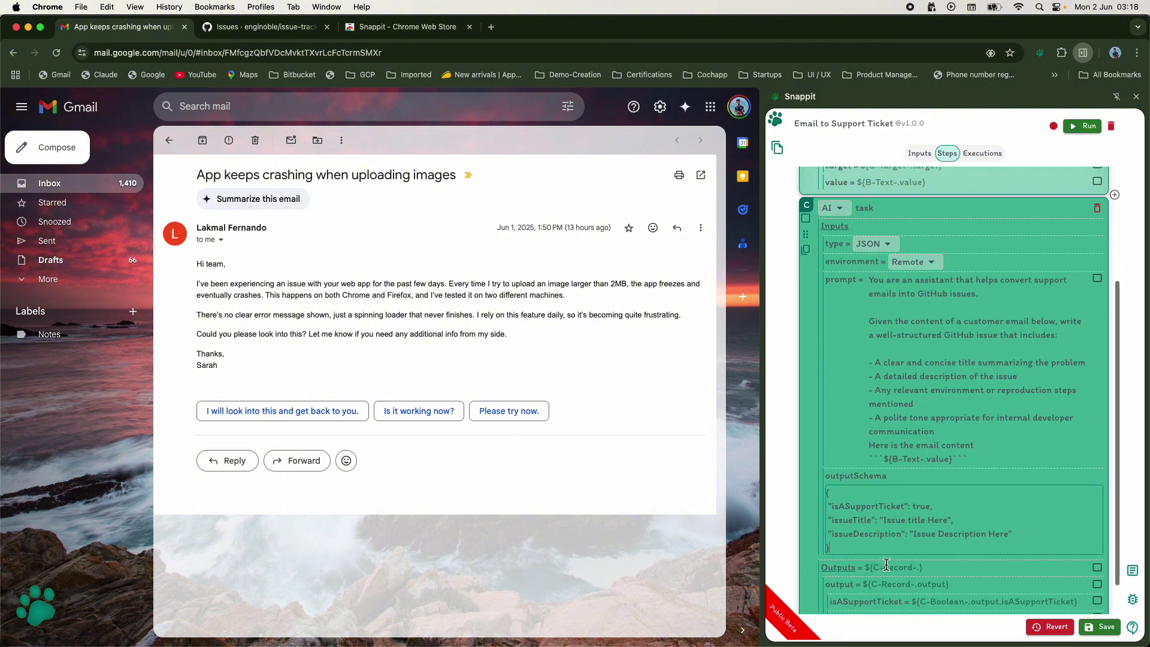
pyautogui.scroll(-1, 886, 564)
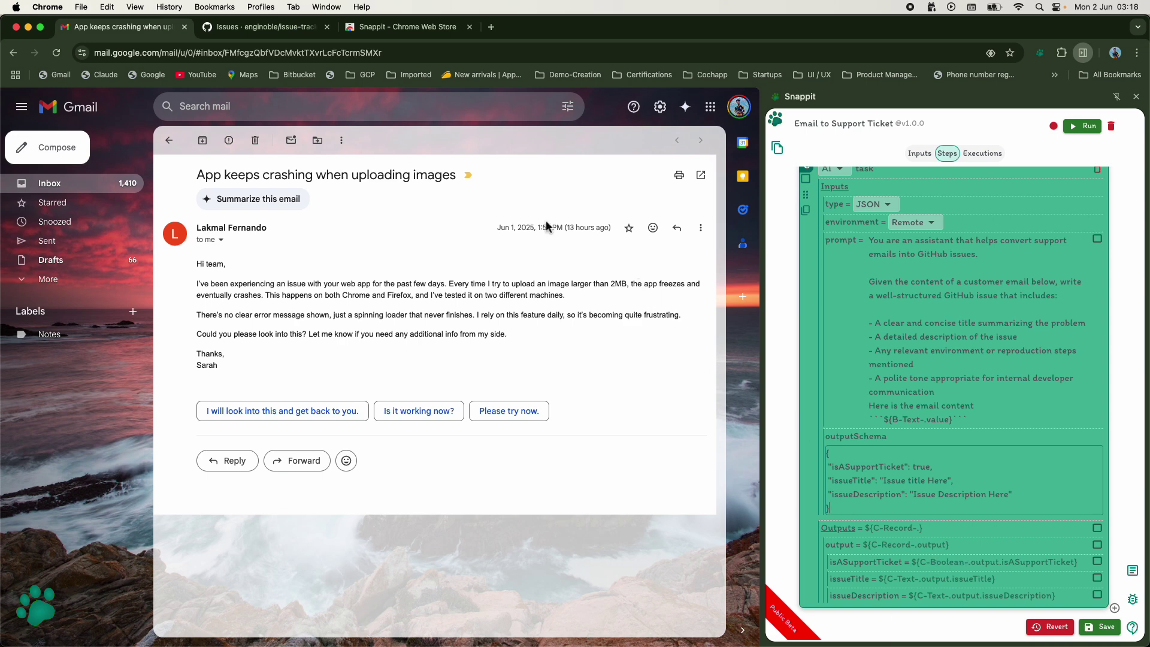
pyautogui.click(277, 31)
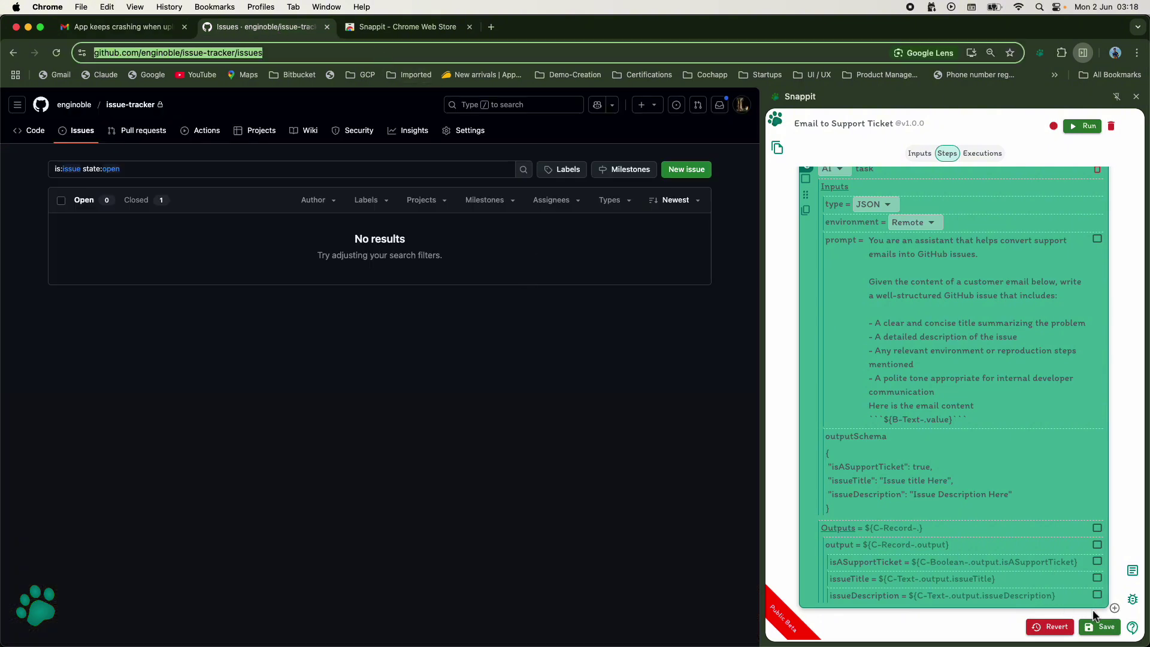
pyautogui.click(1115, 609)
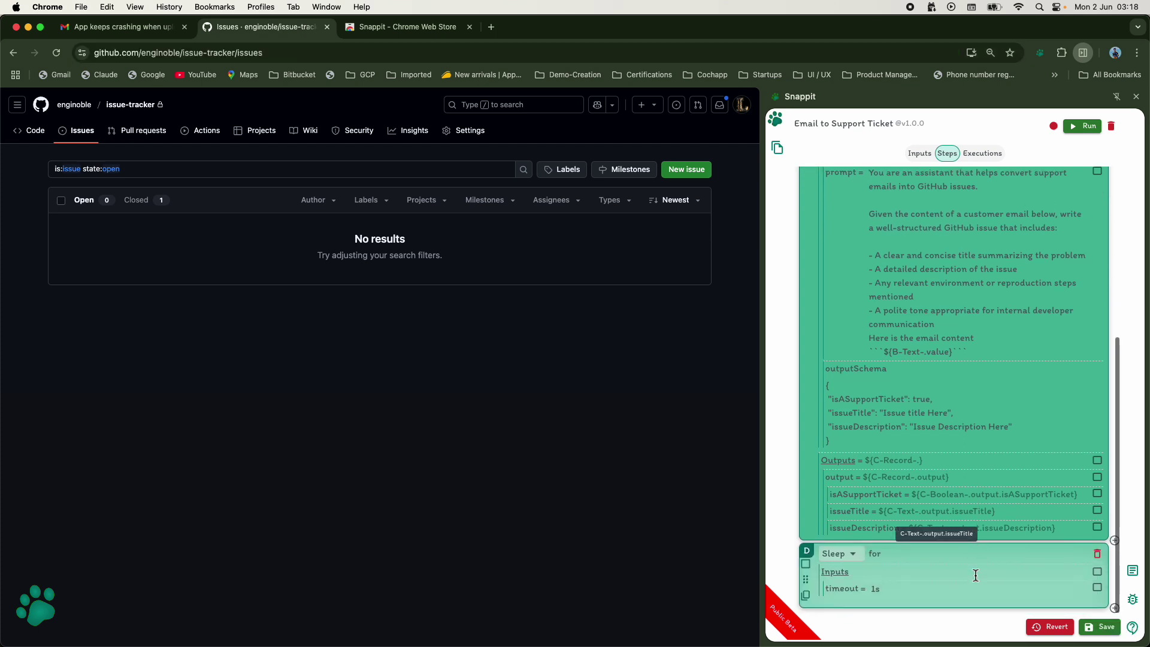
pyautogui.click(841, 553)
pyautogui.click(827, 270)
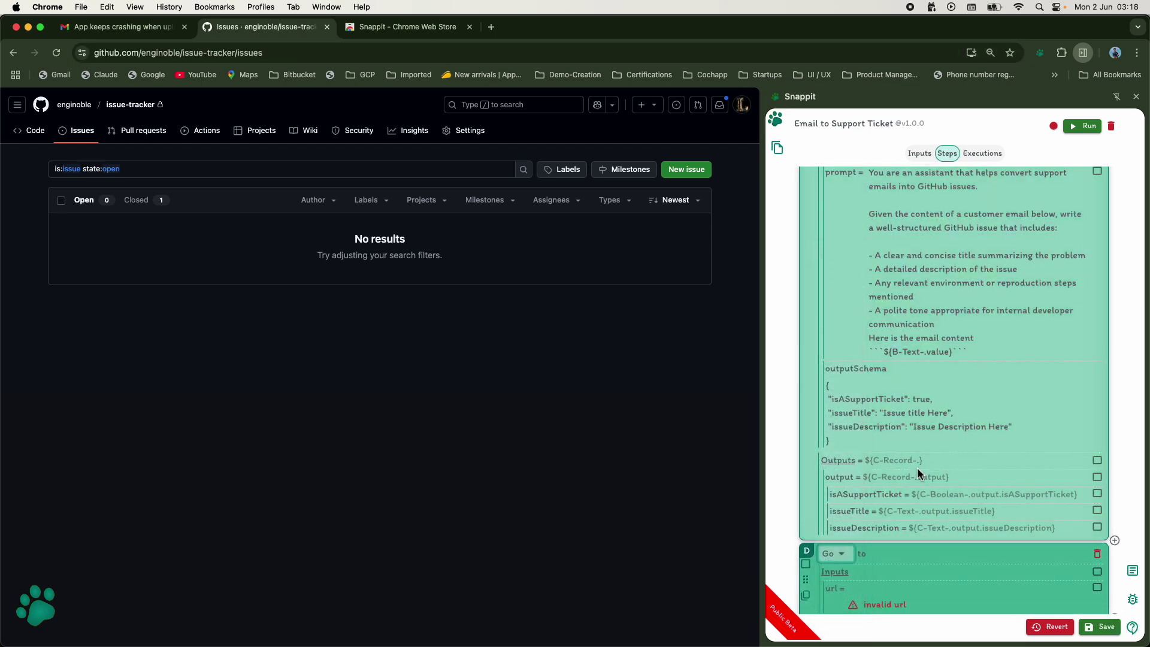
pyautogui.click(857, 579)
pyautogui.write('https://github.com/enginoble/issue-tracker/issues')
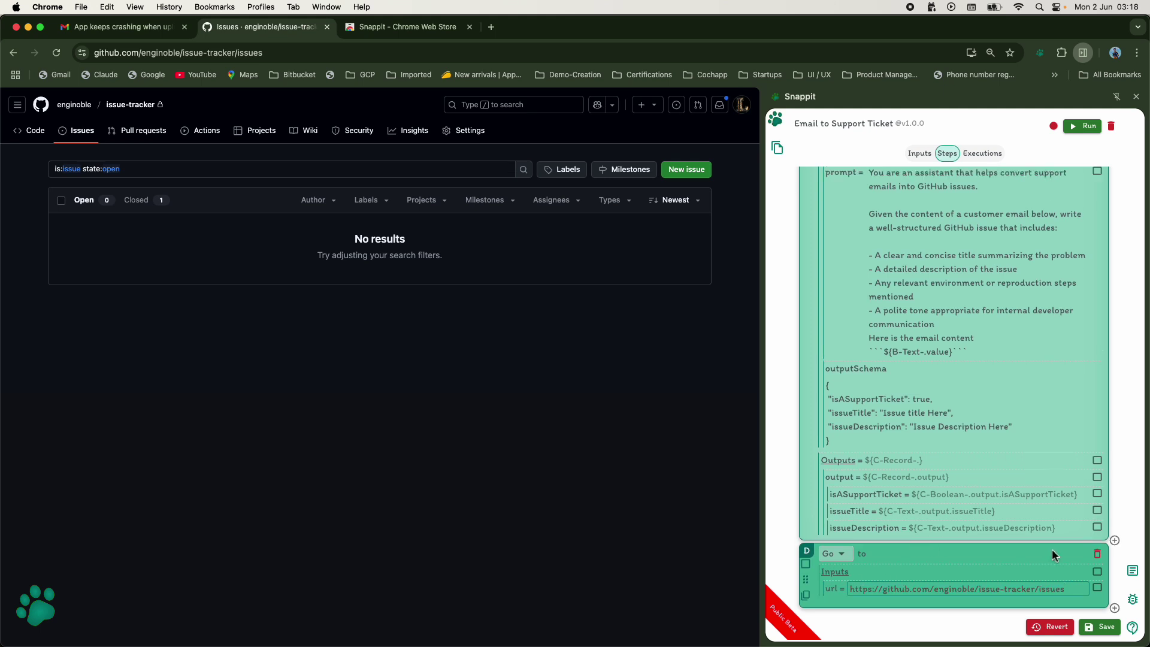
pyautogui.click(1098, 593)
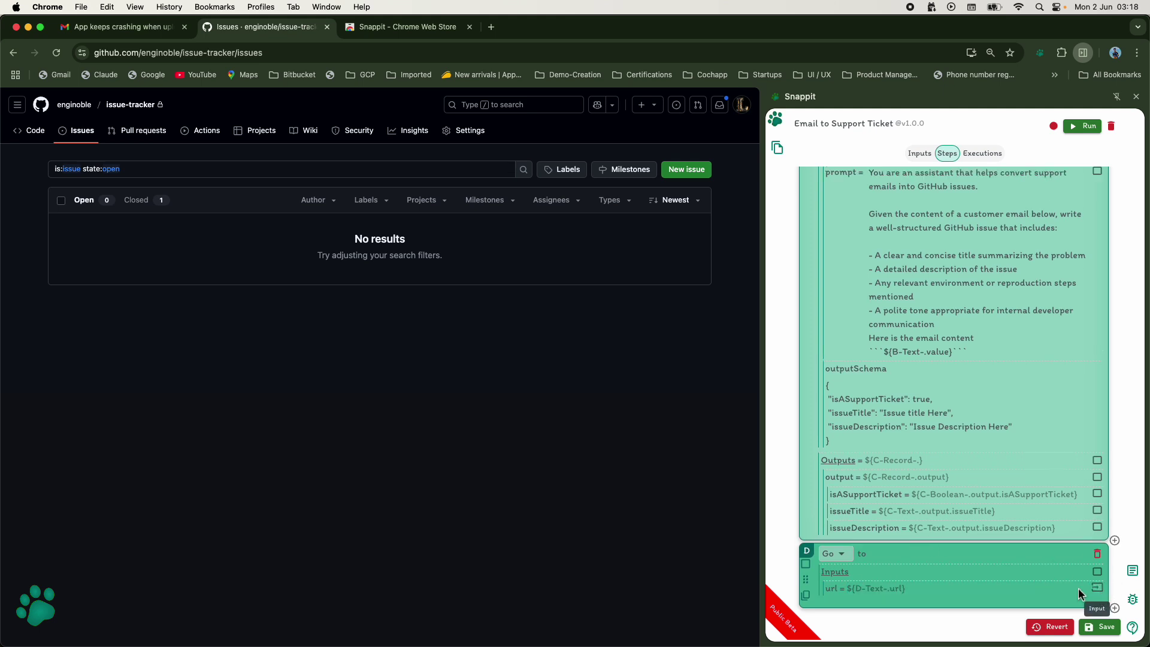
# Step: Add a Click step after the Go step and target it at the New issue button on the GitHub issues page
pyautogui.click(1115, 609)
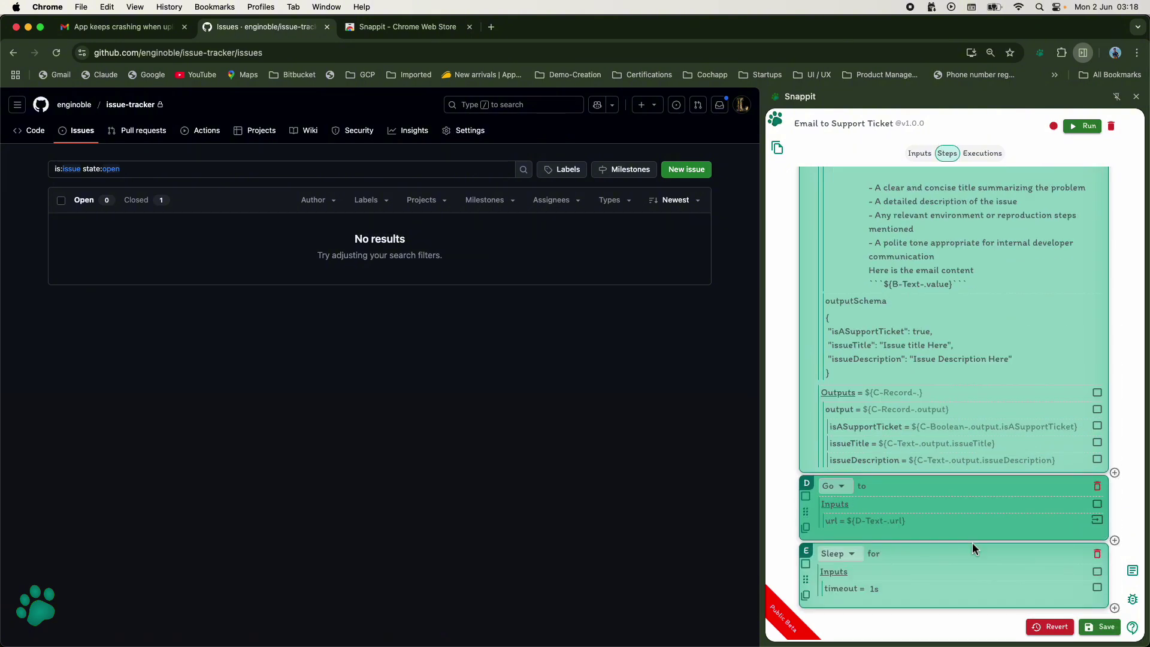
pyautogui.click(851, 556)
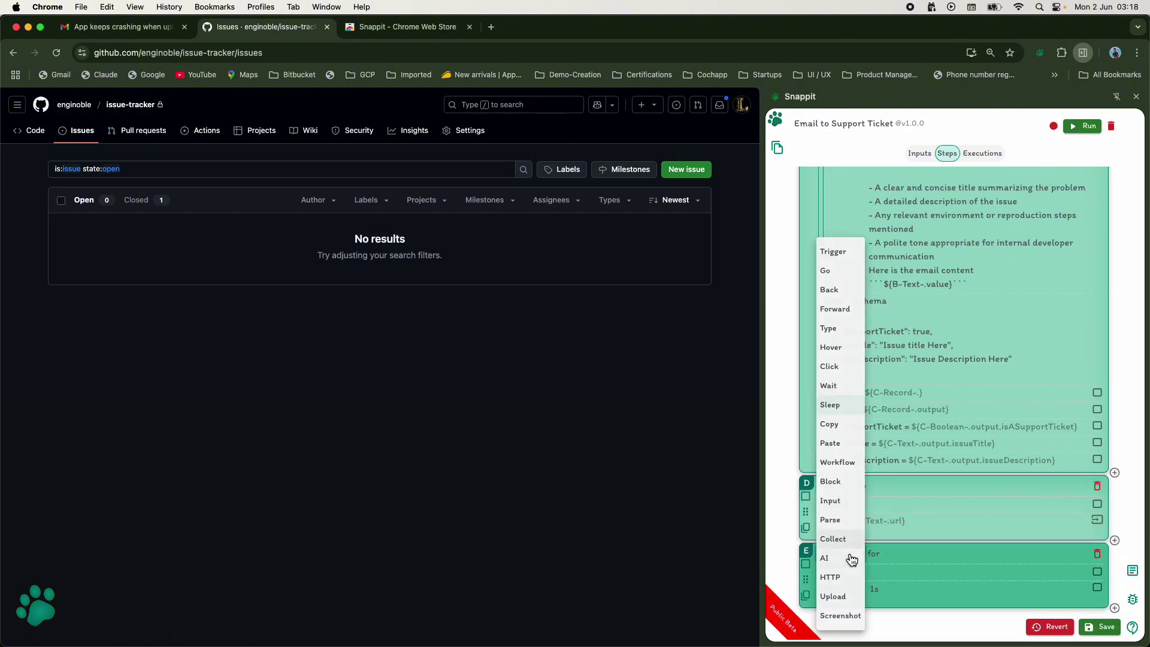
pyautogui.click(829, 366)
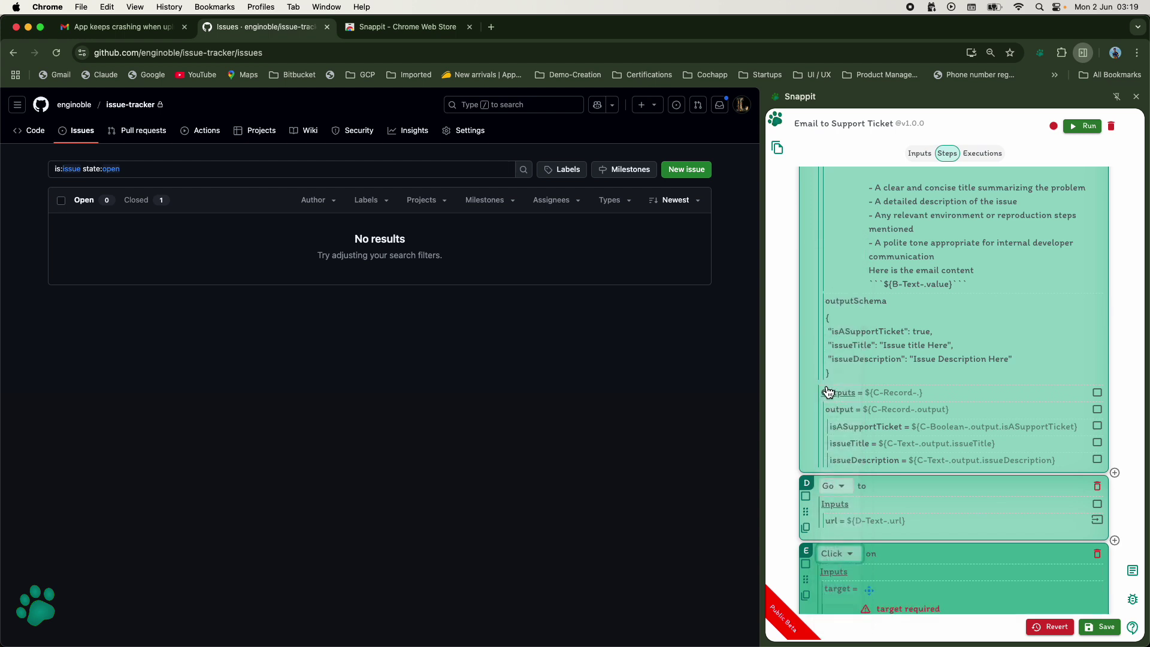
pyautogui.click(869, 589)
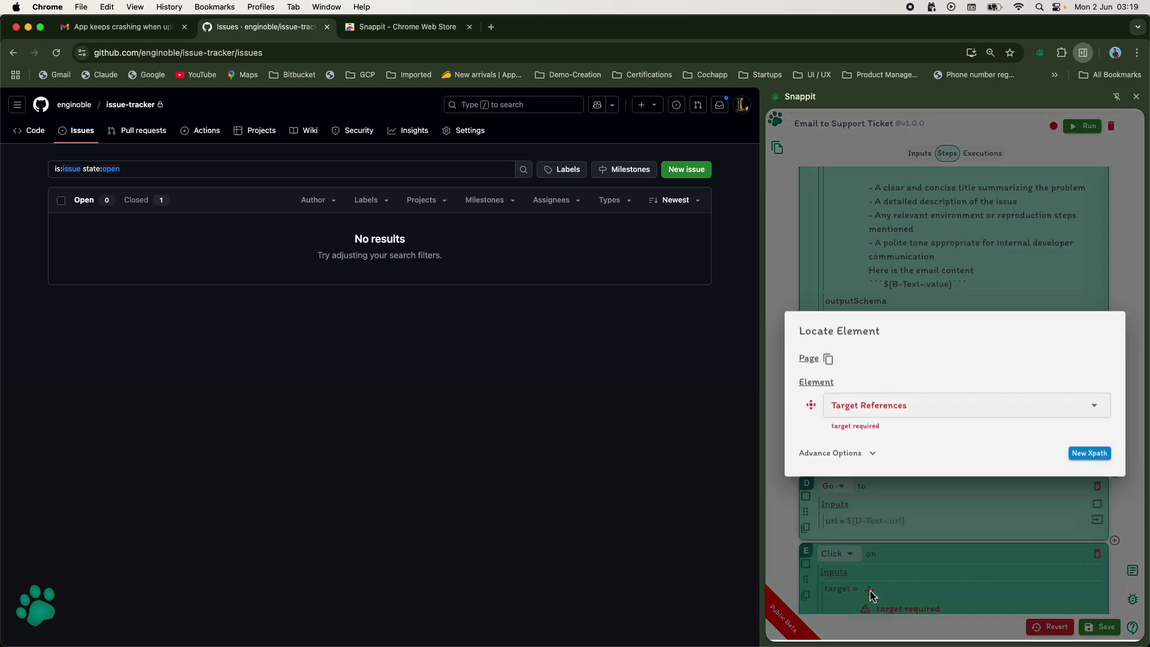
pyautogui.click(670, 180)
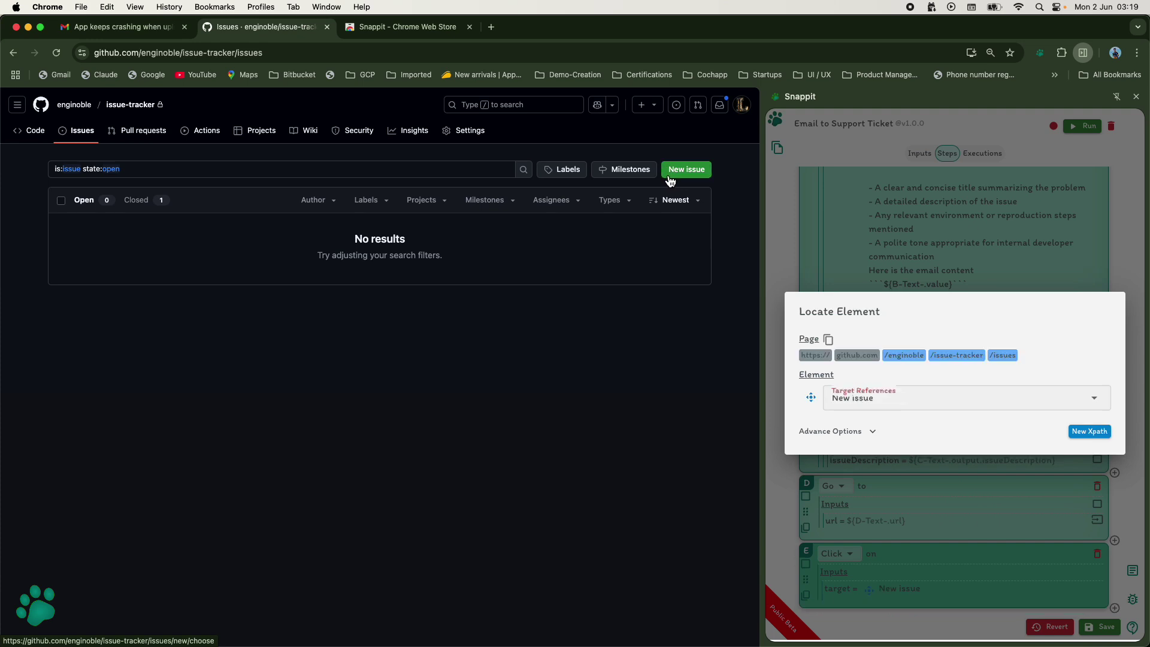
pyautogui.click(784, 505)
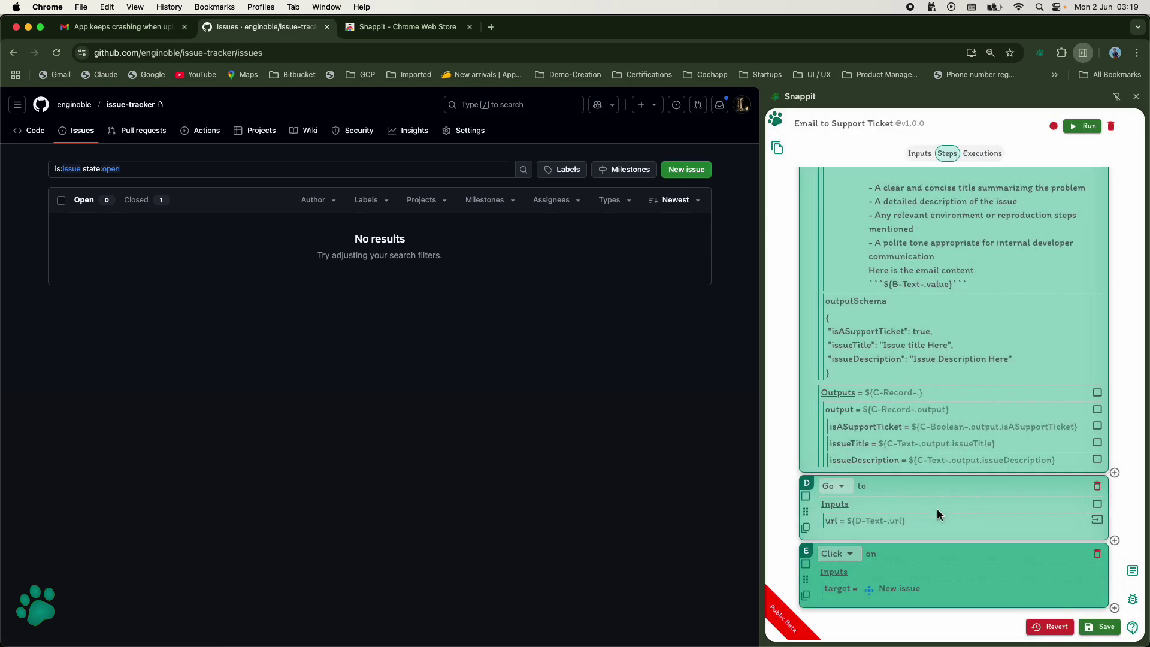
# Step: Add a Type step after the Click step and target it at the title field of GitHub's new issue form
pyautogui.click(1114, 608)
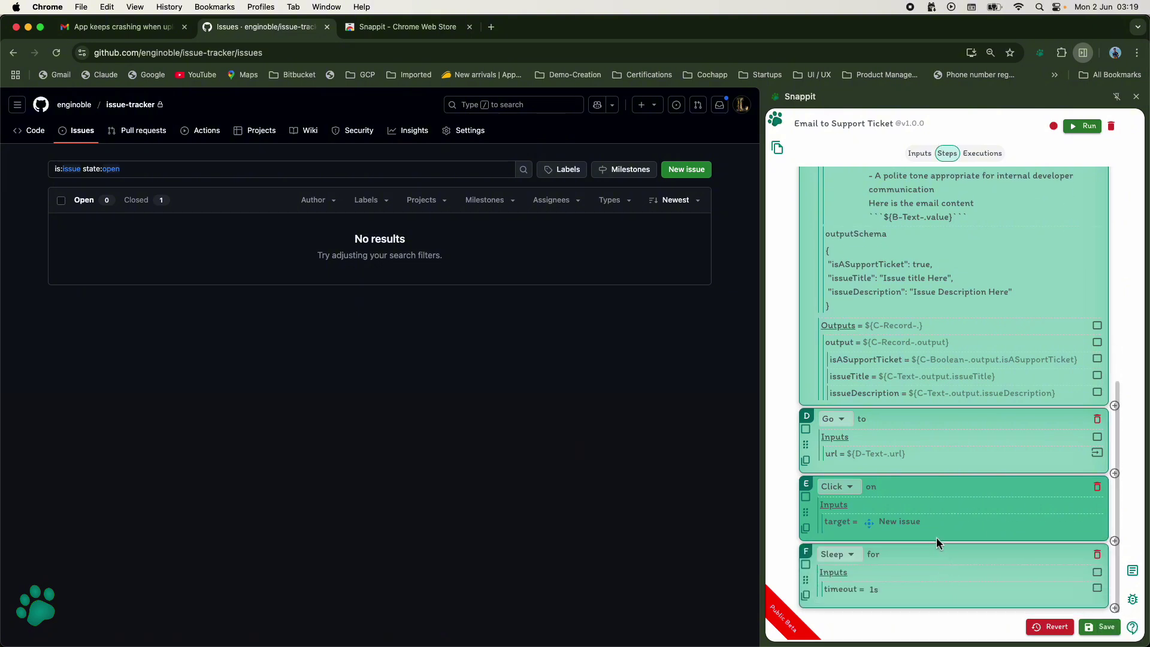
pyautogui.click(699, 174)
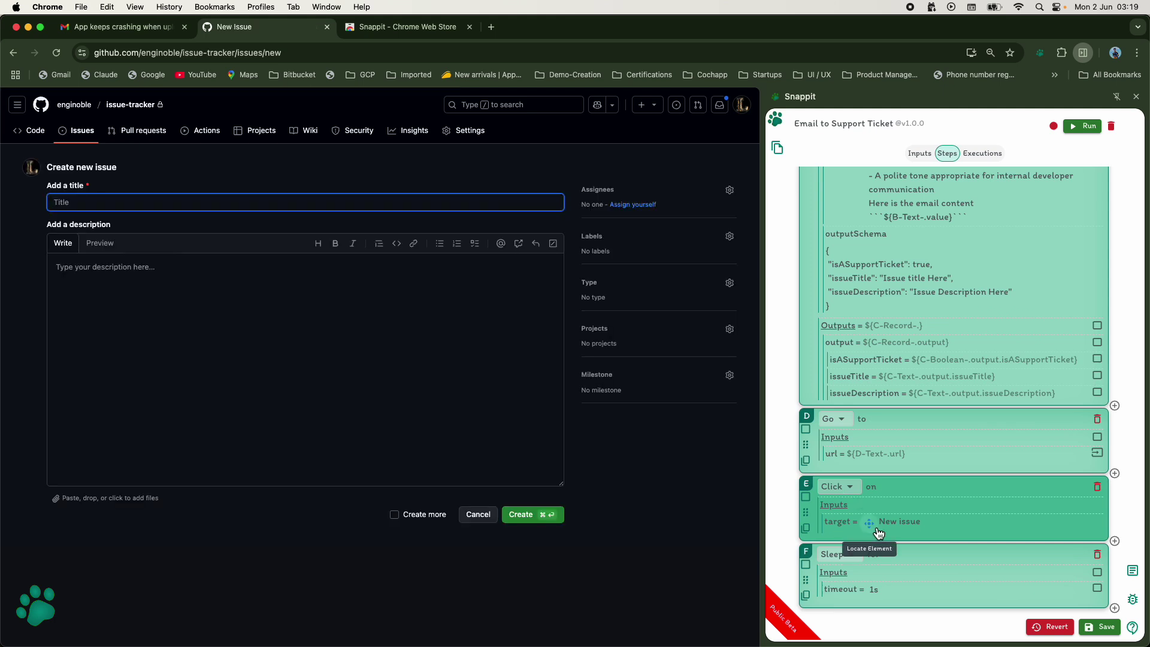
pyautogui.click(832, 555)
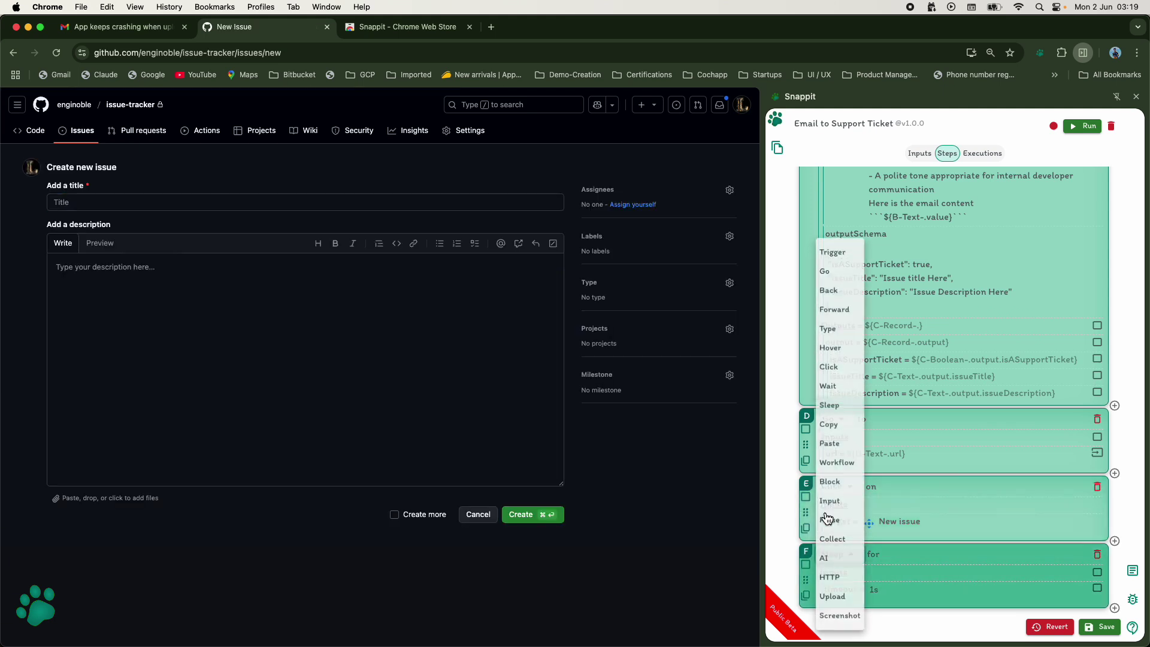
pyautogui.click(827, 328)
pyautogui.click(870, 590)
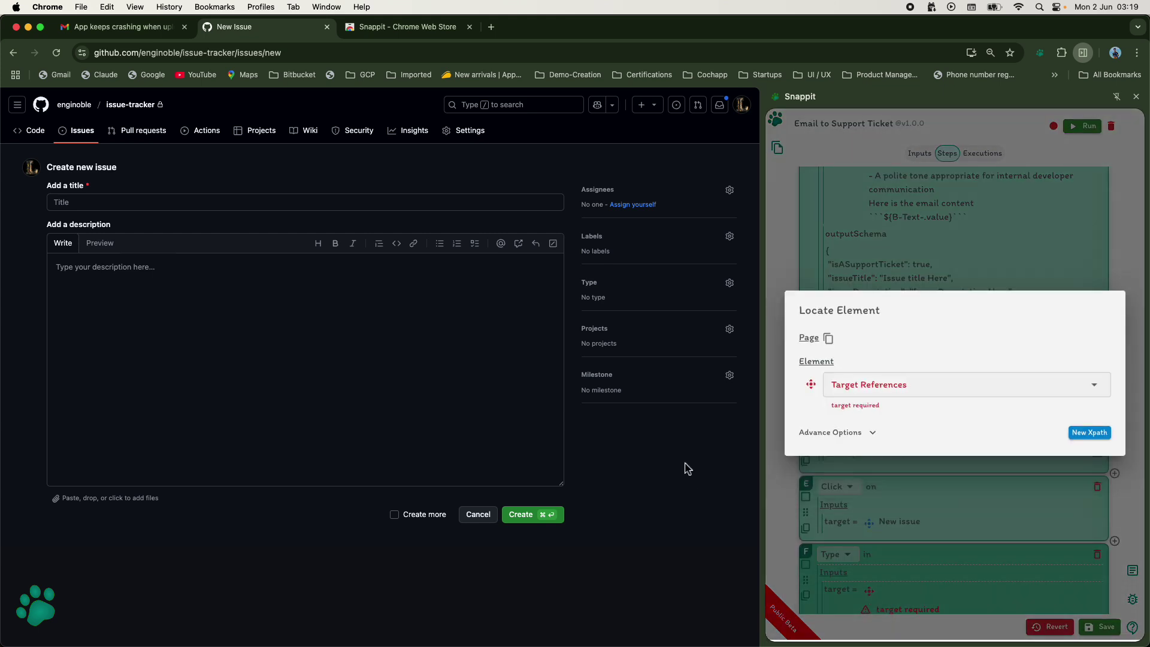
pyautogui.click(193, 201)
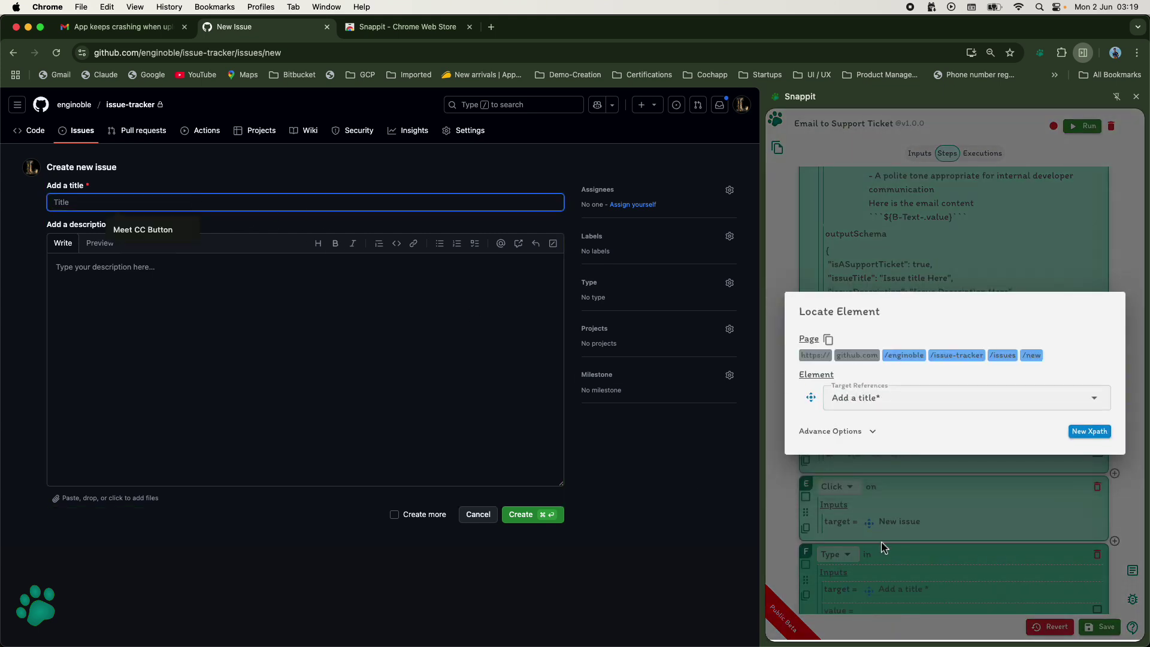
pyautogui.click(888, 556)
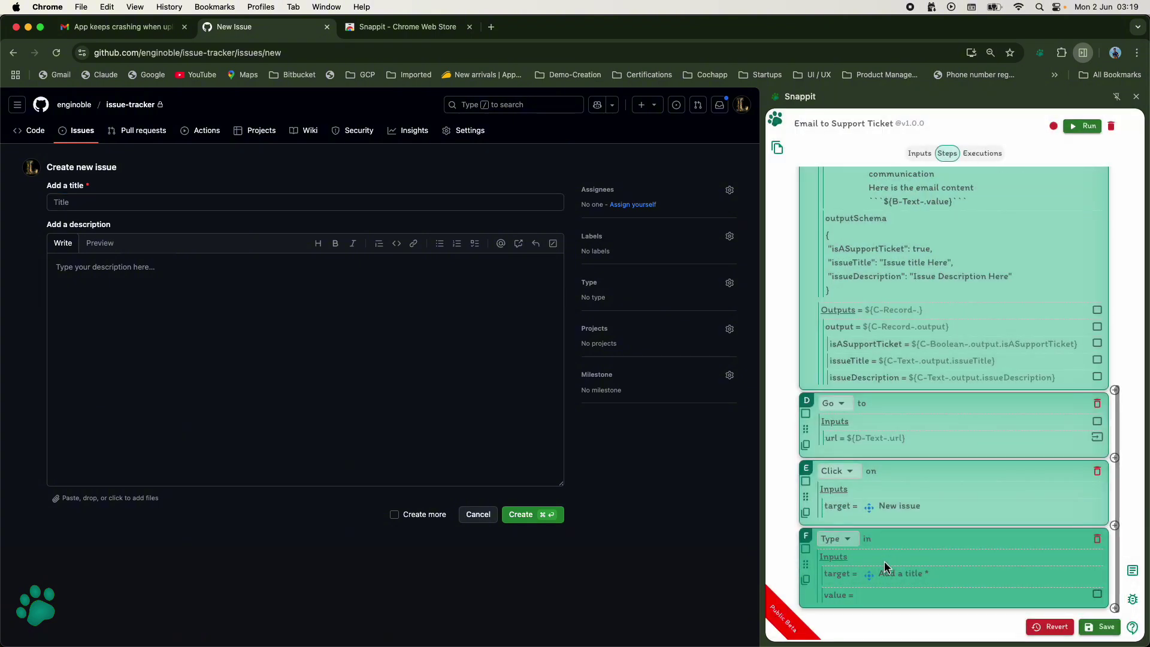
# Step: Set the title Type step's value to the AI task's issue title output, ${C-Text-.output.issueTitle}
pyautogui.click(918, 597)
pyautogui.write('$')
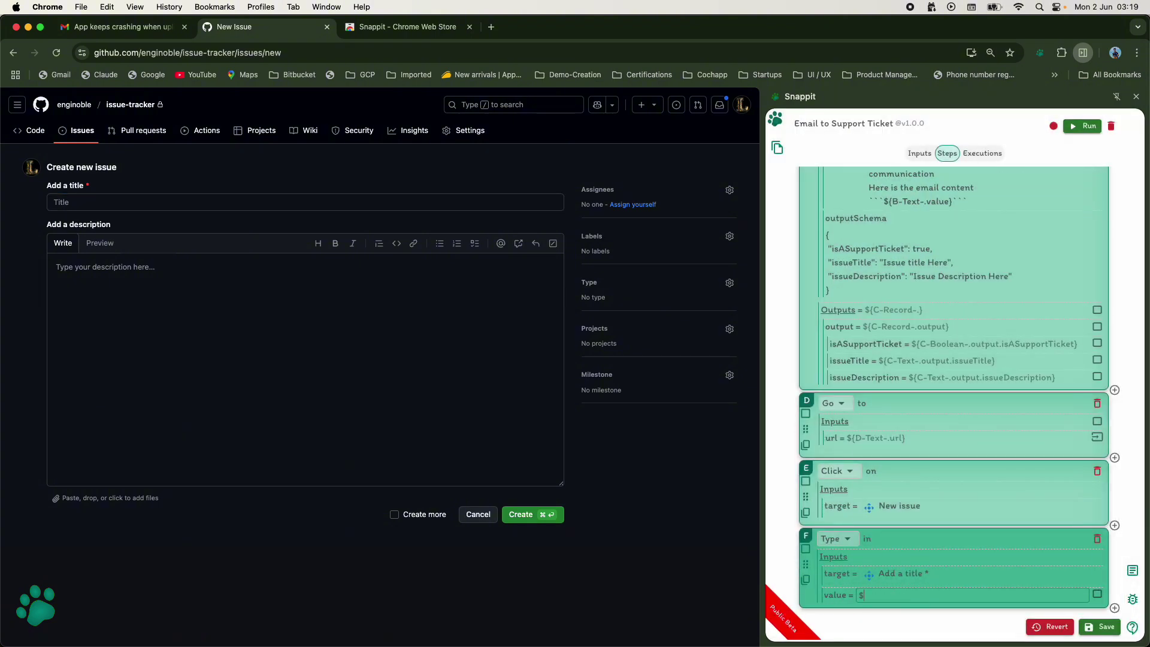
pyautogui.write('{')
pyautogui.scroll(-1, 930, 550)
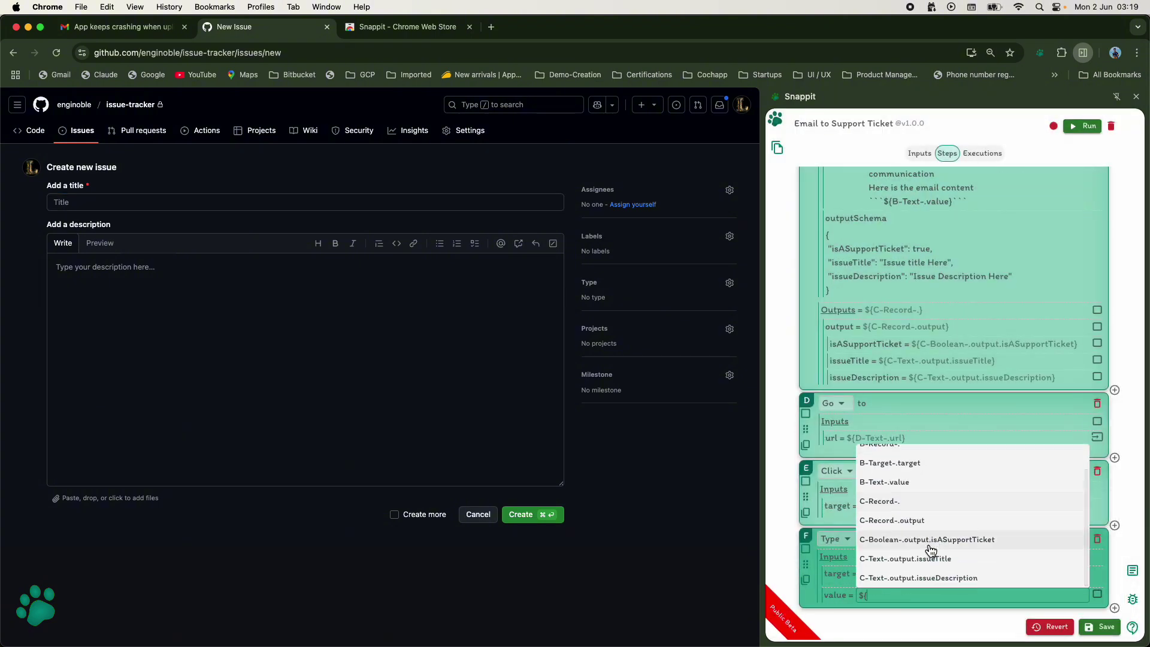
pyautogui.click(927, 560)
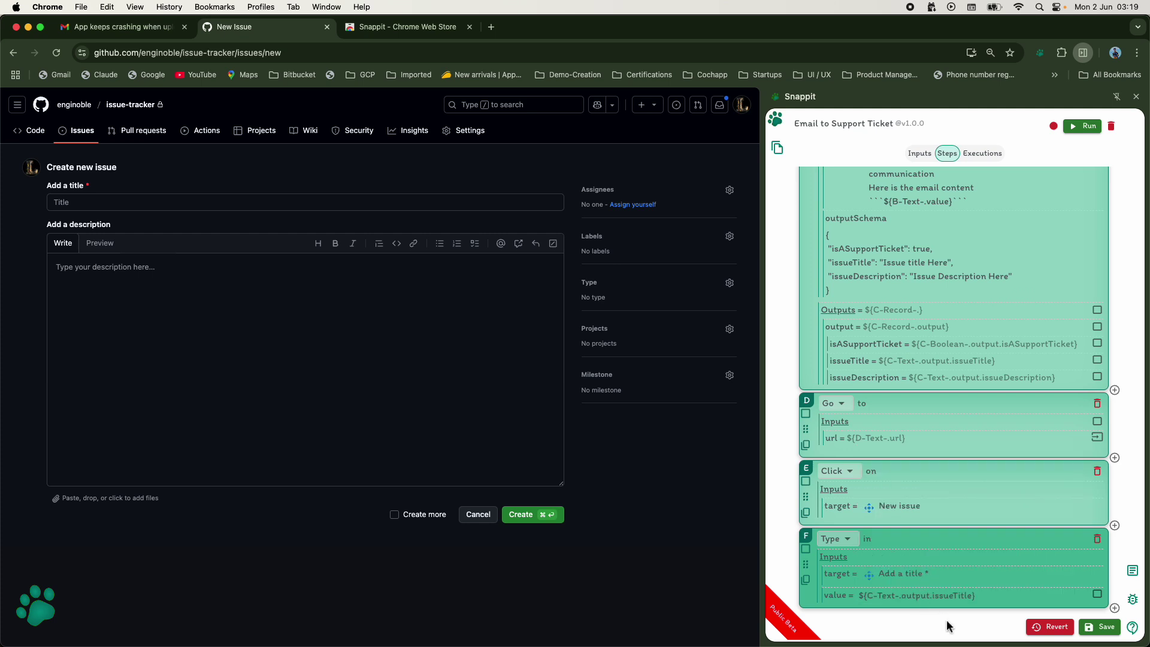
# Step: Duplicate the title Type step and retarget the copy at the description field of the new issue form
pyautogui.click(805, 580)
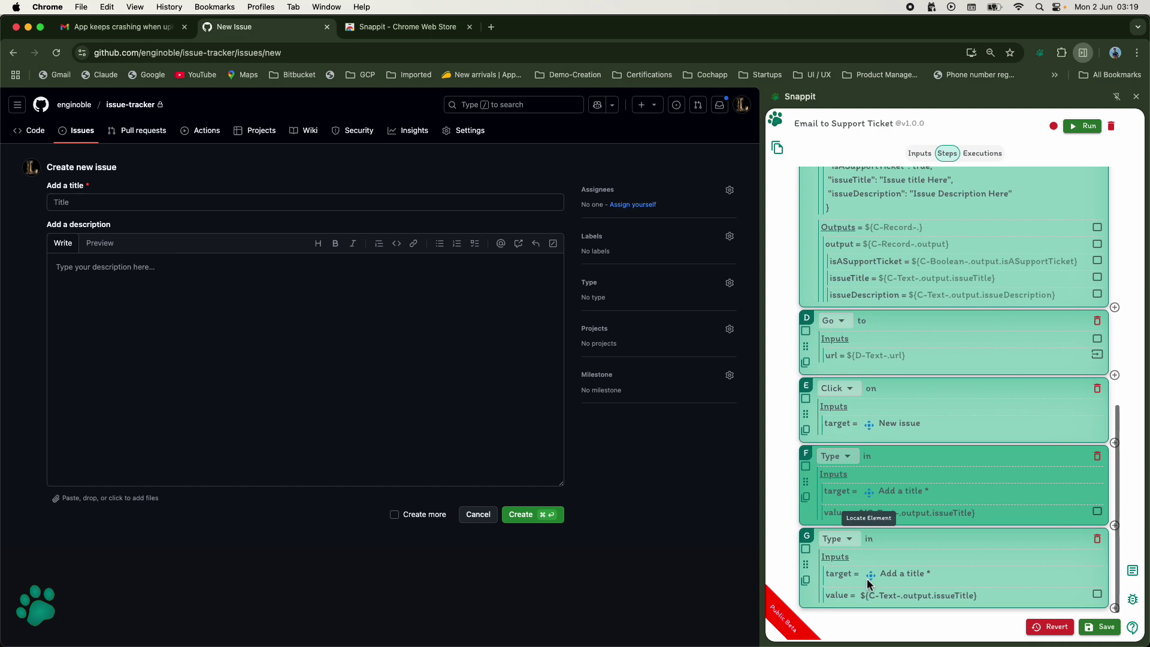
pyautogui.click(869, 586)
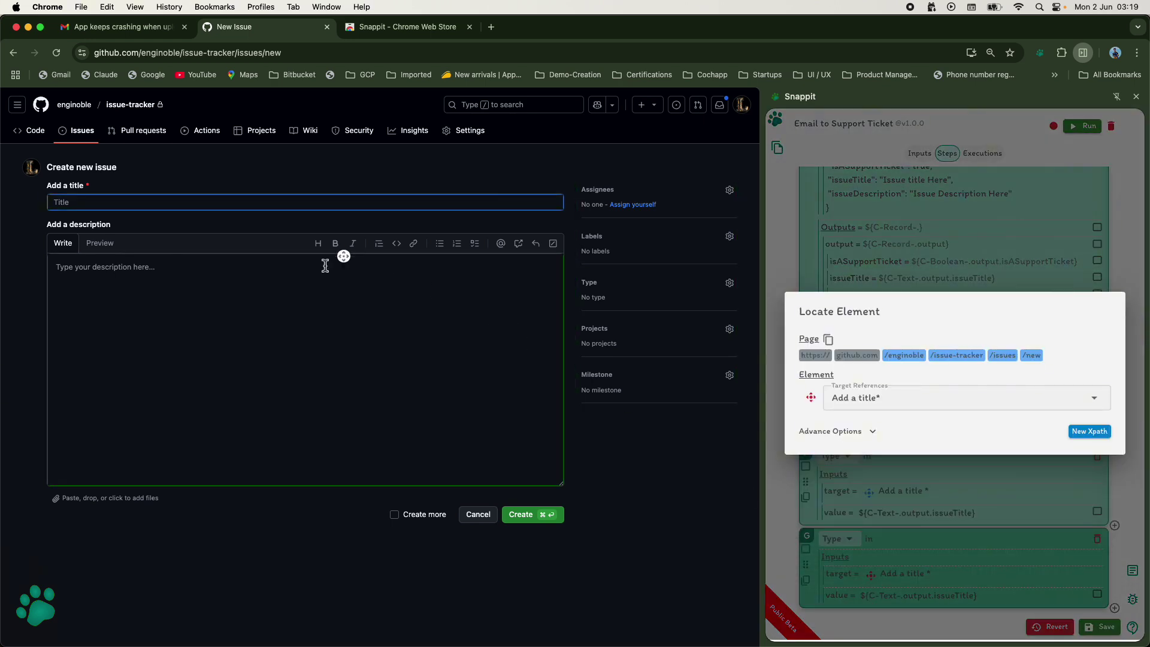
pyautogui.click(189, 314)
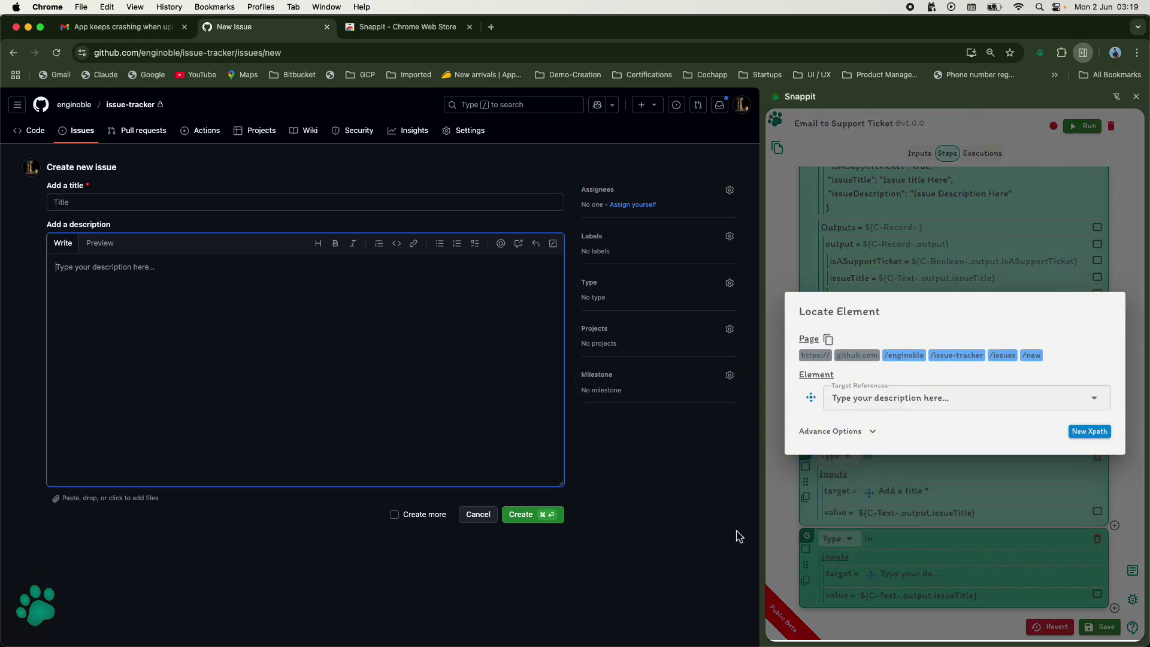
pyautogui.click(782, 511)
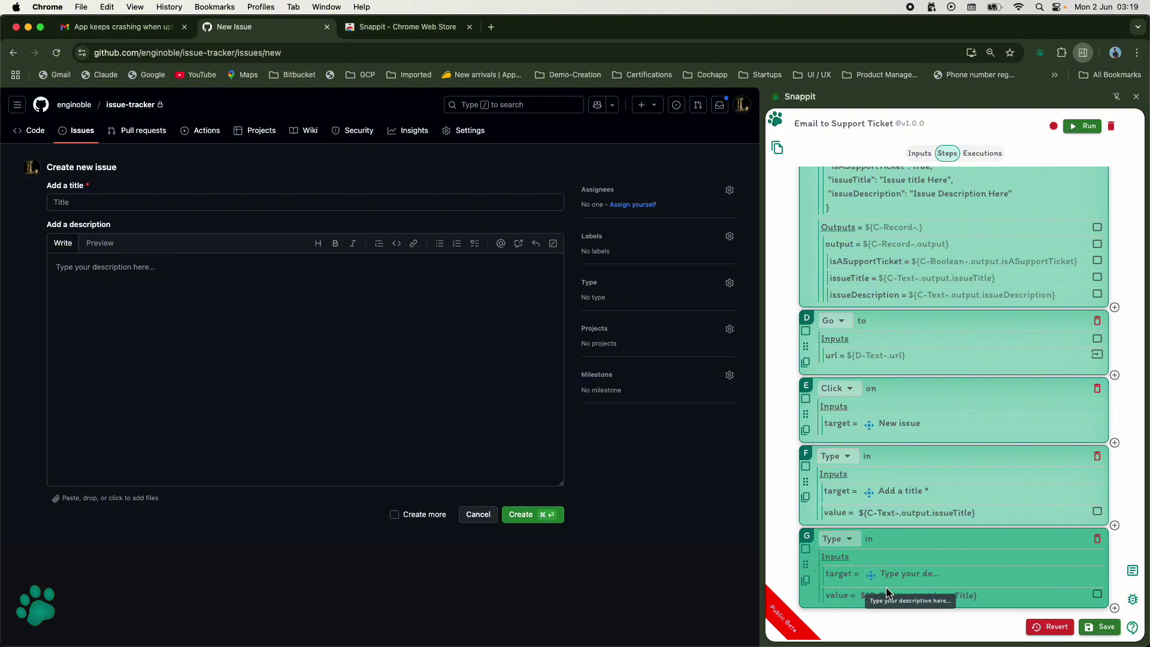
# Step: Set the description Type step's value to the AI task's issue description output, ${C-Text-.output.issueDescription}
pyautogui.click(957, 593)
pyautogui.doubleClick(960, 593)
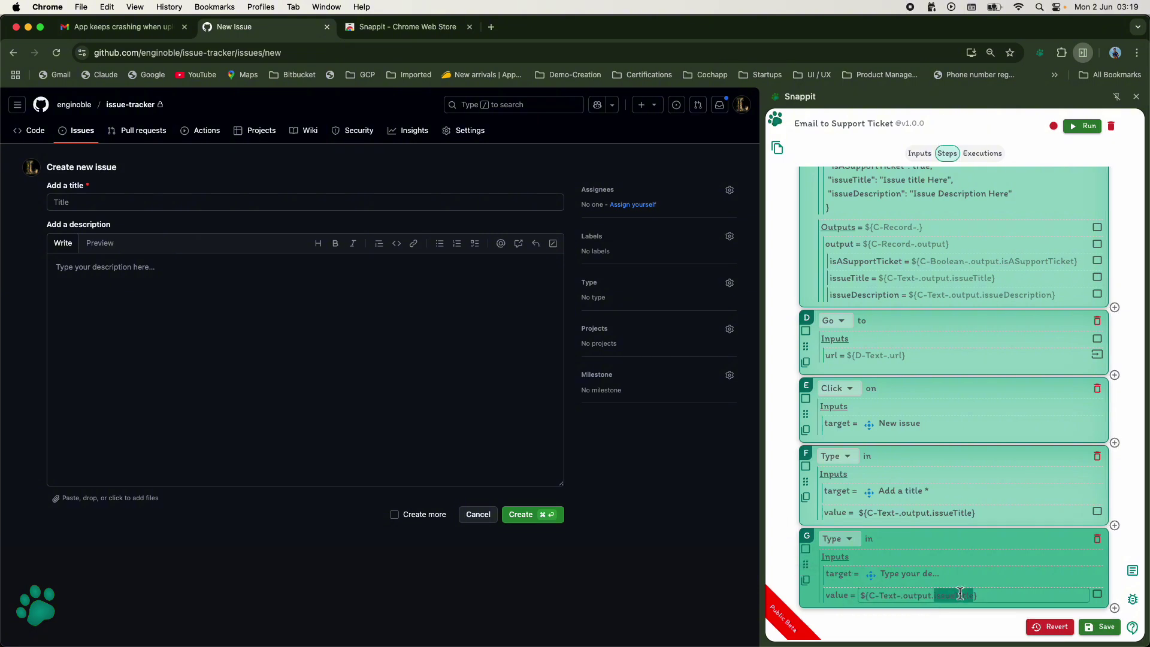
pyautogui.press('End')
pyautogui.press('BackSpace')
pyautogui.press('BackSpace')
pyautogui.press('BackSpace')
pyautogui.press('BackSpace')
pyautogui.press('BackSpace')
pyautogui.press('BackSpace')
pyautogui.press('BackSpace')
pyautogui.press('BackSpace')
pyautogui.press('BackSpace')
pyautogui.press('BackSpace')
pyautogui.press('BackSpace')
pyautogui.press('BackSpace')
pyautogui.press('BackSpace')
pyautogui.press('BackSpace')
pyautogui.press('BackSpace')
pyautogui.press('BackSpace')
pyautogui.press('BackSpace')
pyautogui.press('BackSpace')
pyautogui.press('BackSpace')
pyautogui.press('BackSpace')
pyautogui.press('BackSpace')
pyautogui.press('BackSpace')
pyautogui.press('BackSpace')
pyautogui.press('BackSpace')
pyautogui.press('BackSpace')
pyautogui.press('BackSpace')
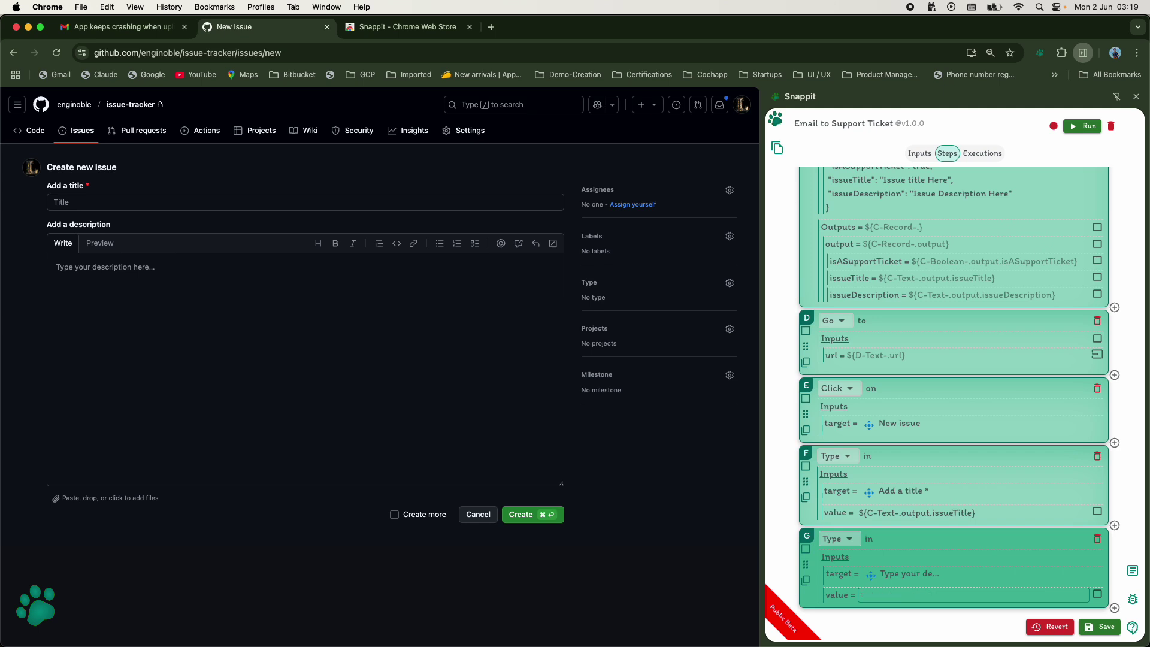
pyautogui.write('${')
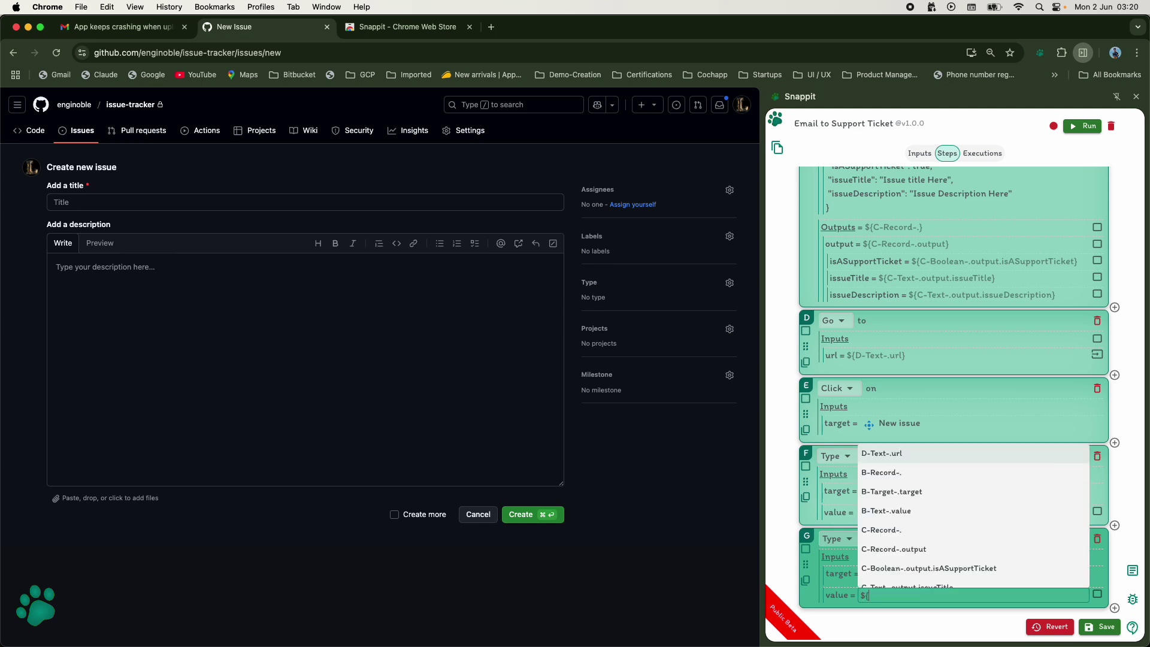
pyautogui.scroll(-2, 1045, 533)
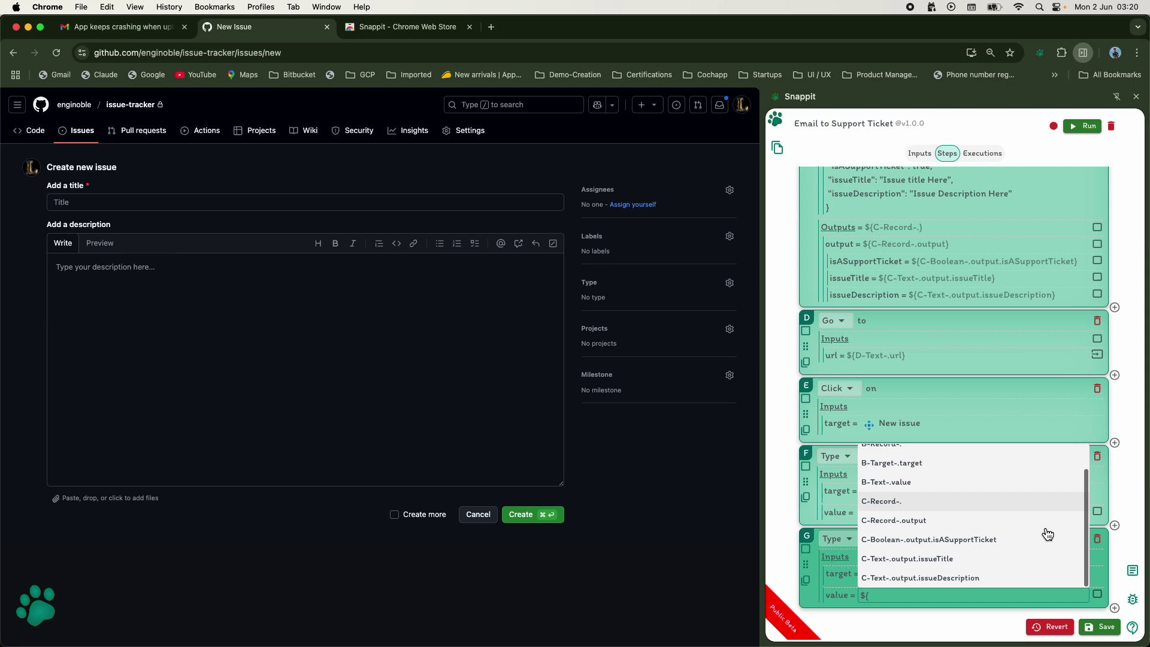
pyautogui.click(1007, 576)
pyautogui.click(1021, 598)
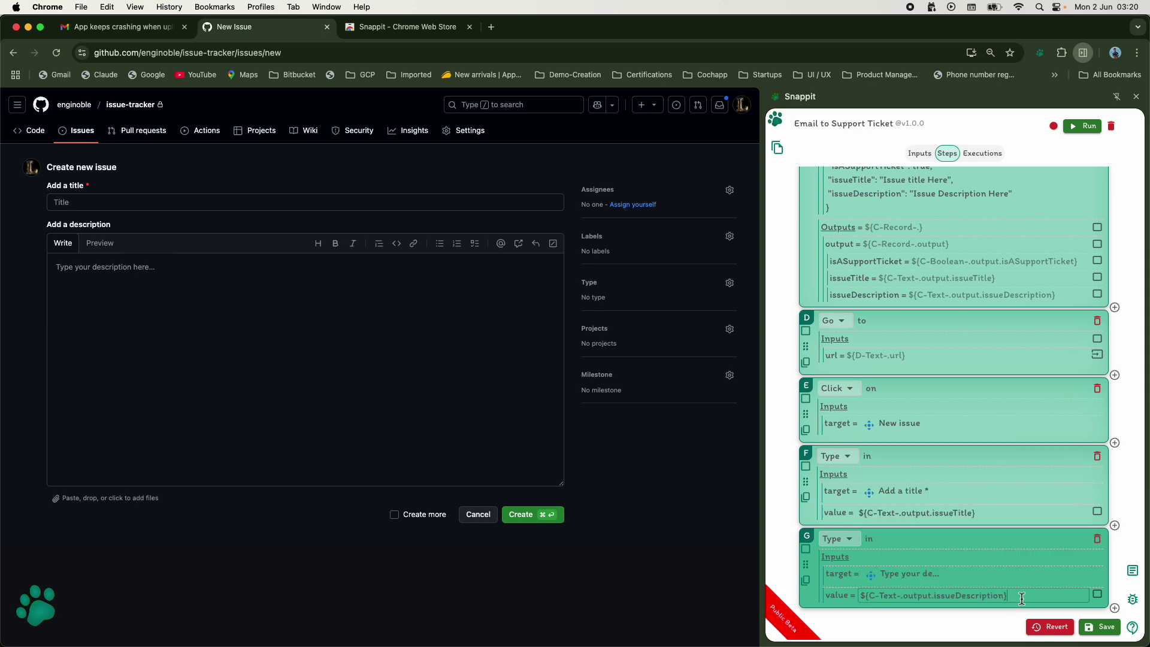
pyautogui.click(993, 579)
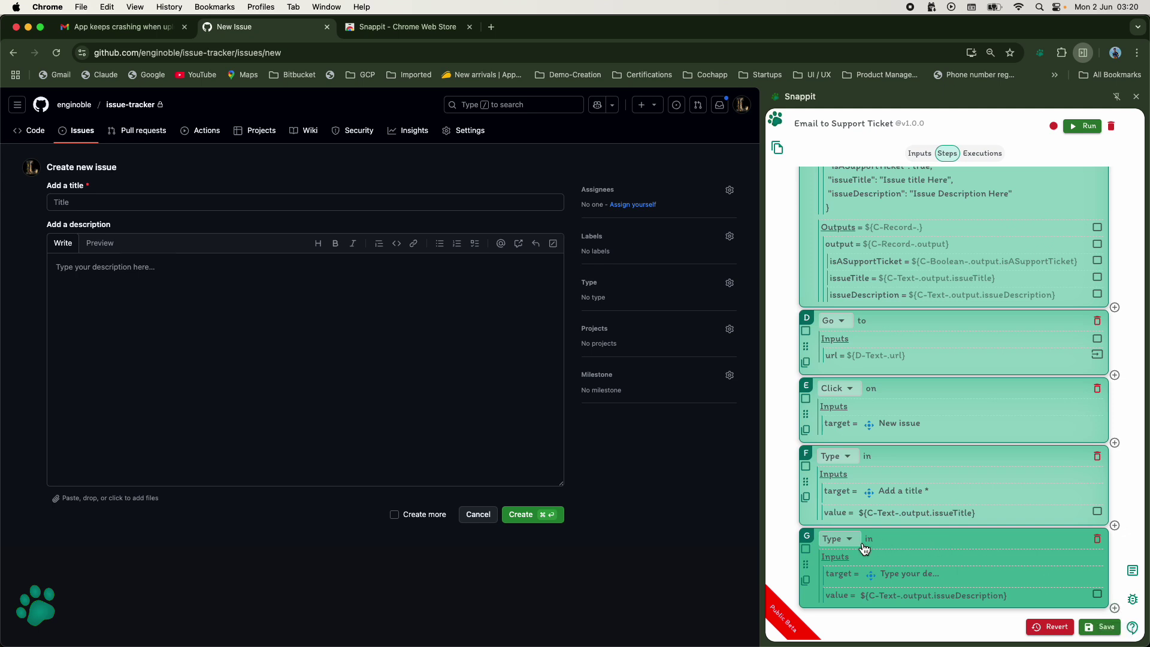
# Step: Select the Go, Click and both Type steps and wrap them together in a block
pyautogui.click(806, 549)
pyautogui.click(806, 465)
pyautogui.click(805, 398)
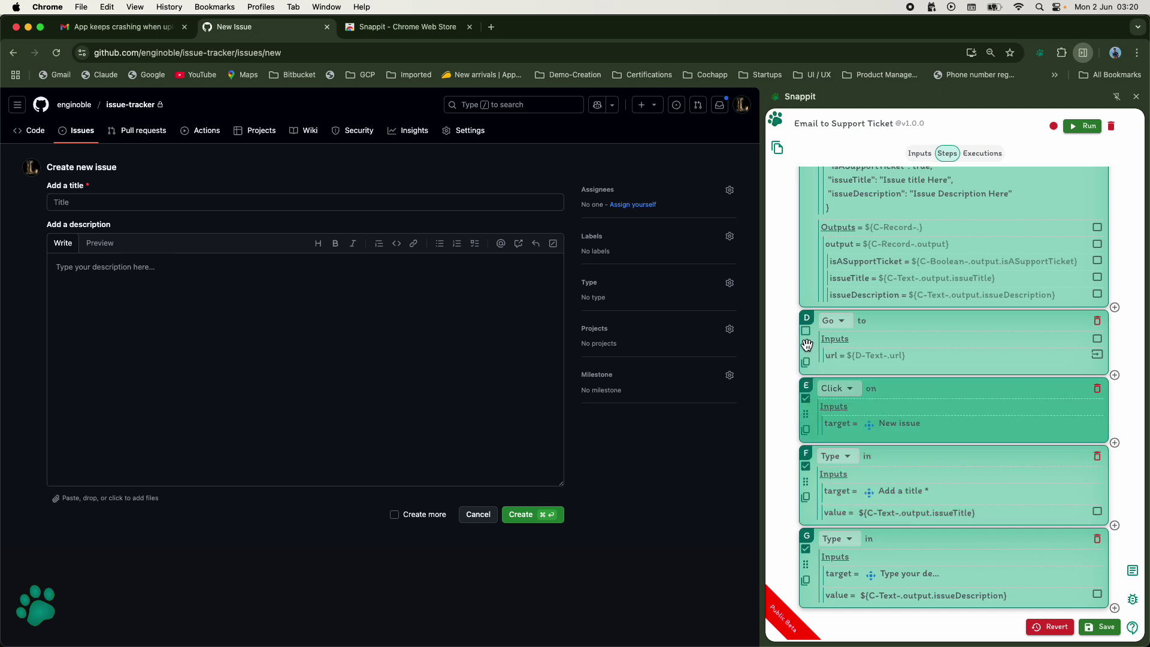
pyautogui.click(805, 332)
pyautogui.scroll(3, 809, 340)
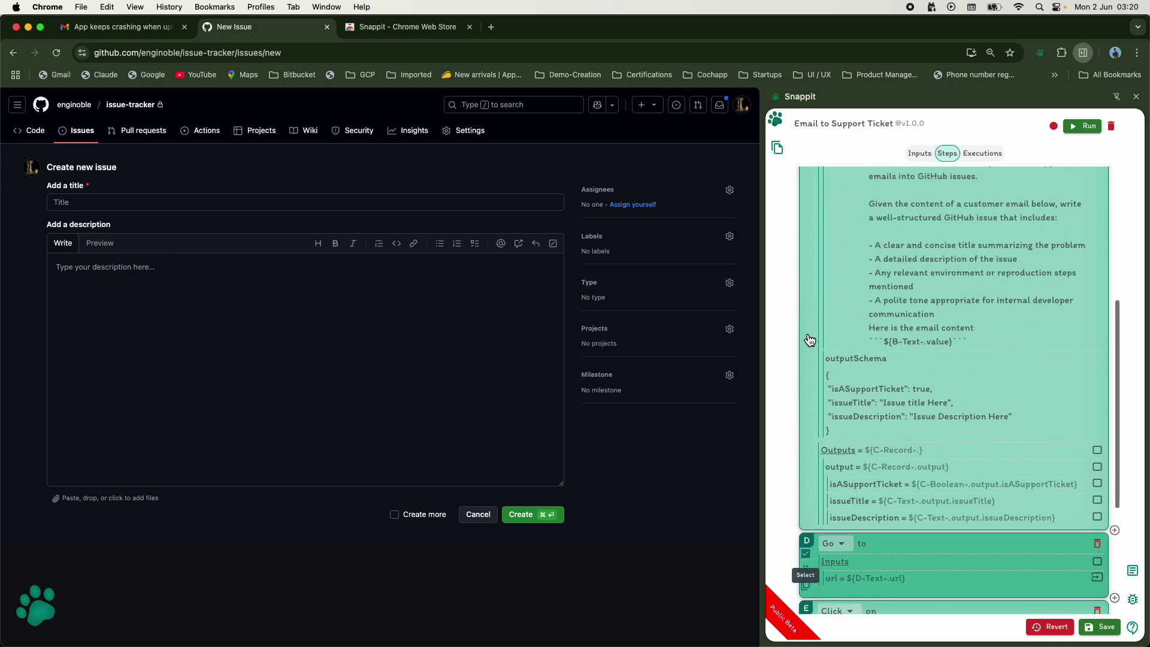
pyautogui.scroll(-1, 840, 429)
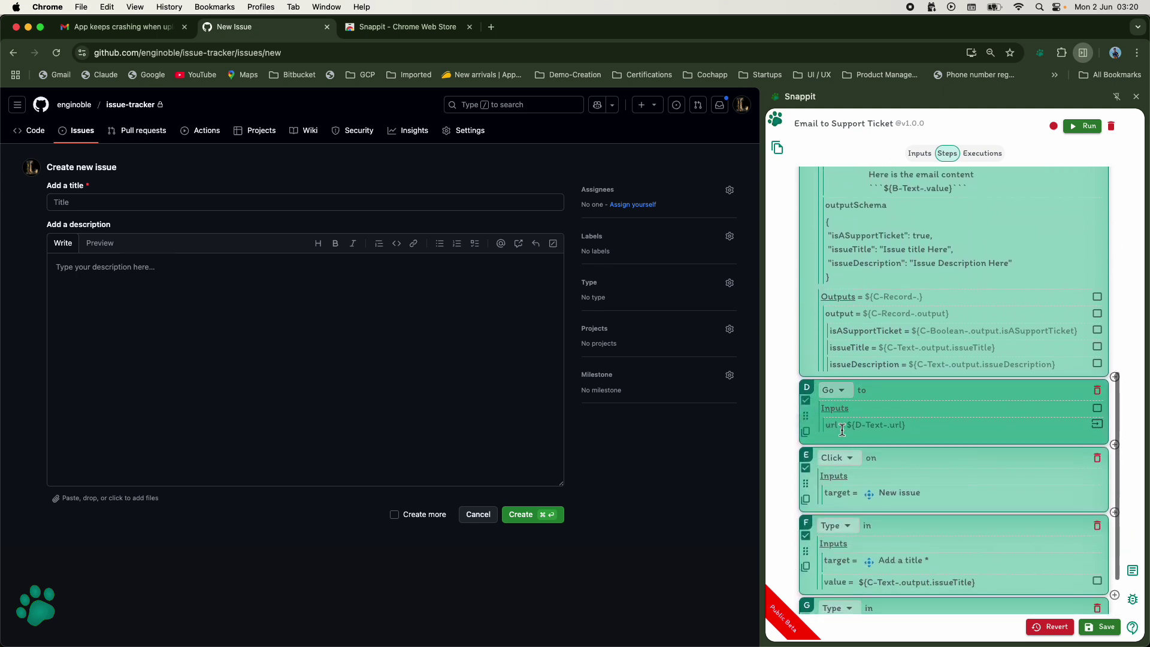
pyautogui.rightClick(865, 400)
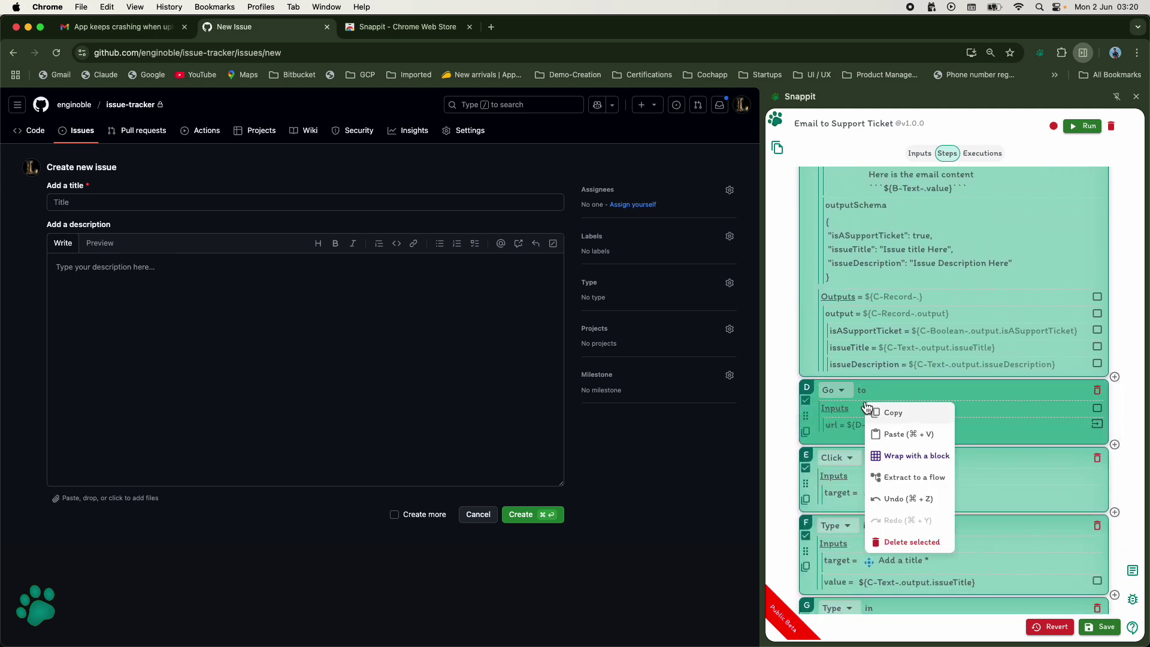
pyautogui.click(894, 454)
pyautogui.click(961, 449)
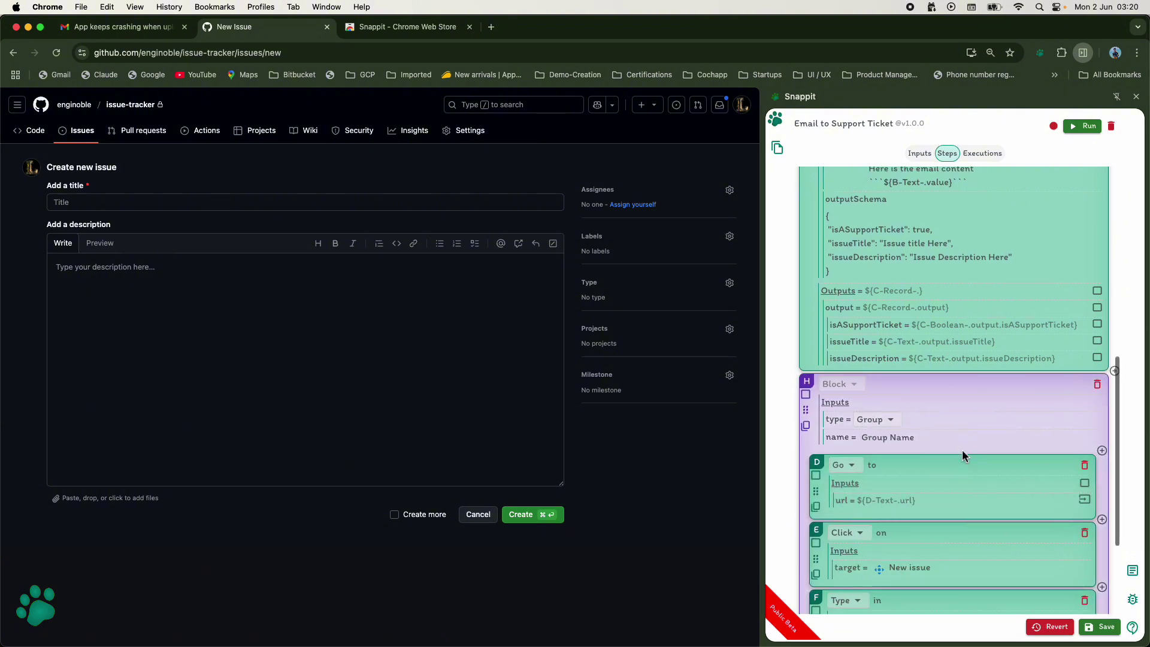
# Step: Change the new block's type to Tab and turn off duplicateParentTab
pyautogui.scroll(-3, 961, 449)
pyautogui.click(885, 349)
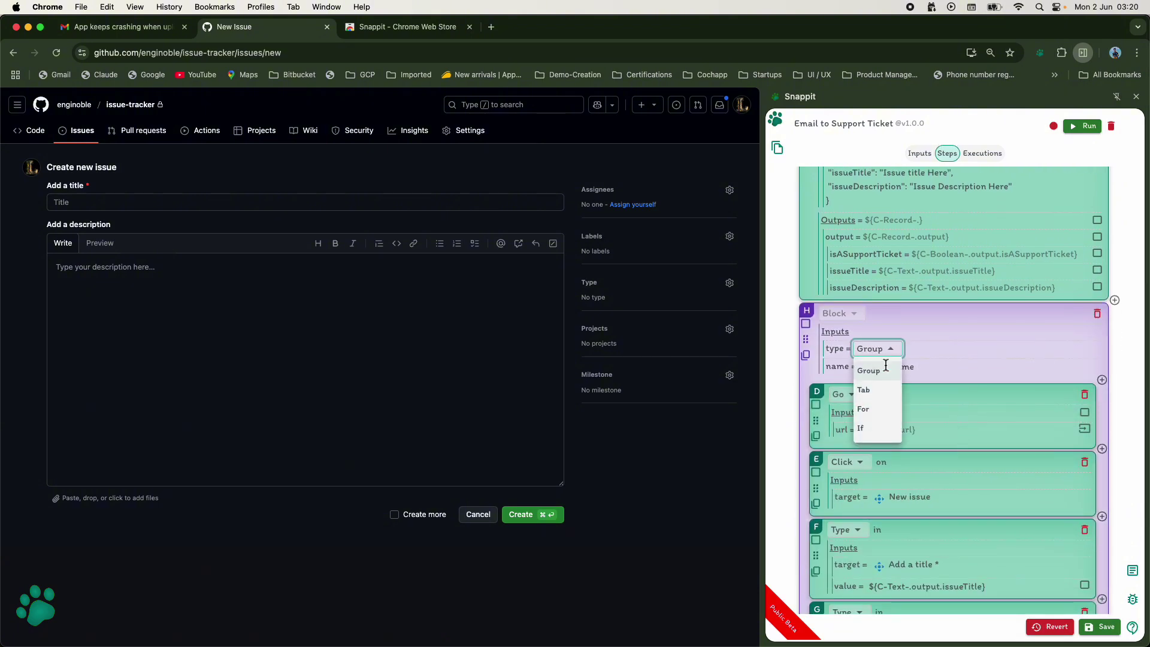
pyautogui.click(868, 391)
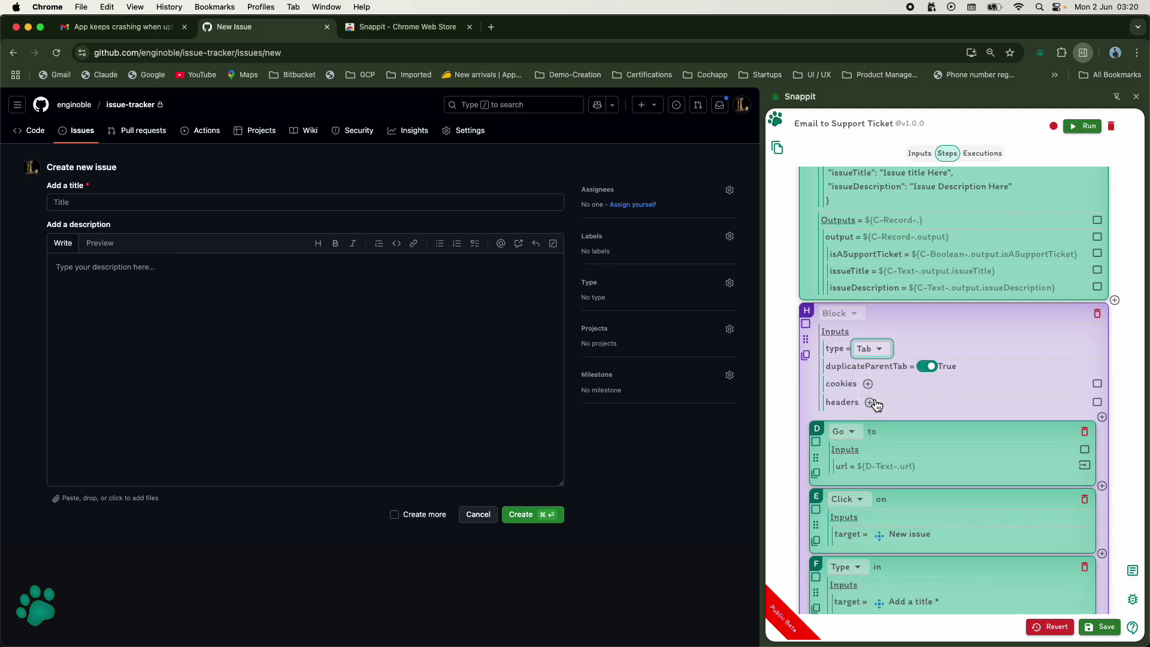
pyautogui.click(927, 366)
pyautogui.scroll(-3, 896, 394)
pyautogui.scroll(-3, 896, 395)
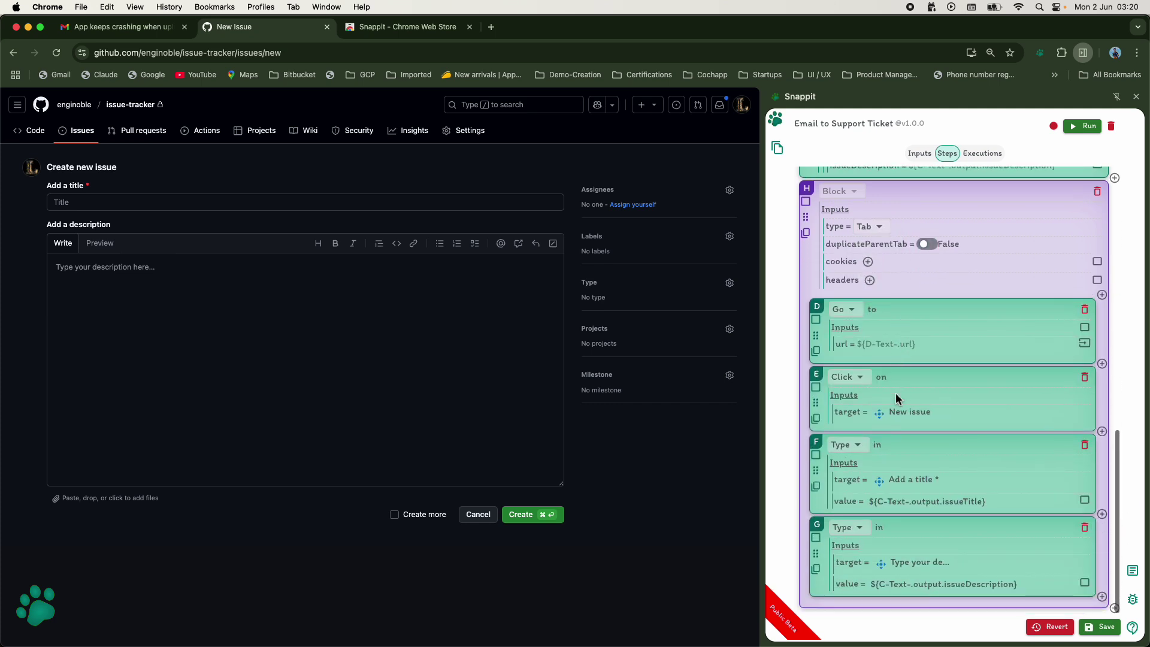
pyautogui.scroll(5, 902, 322)
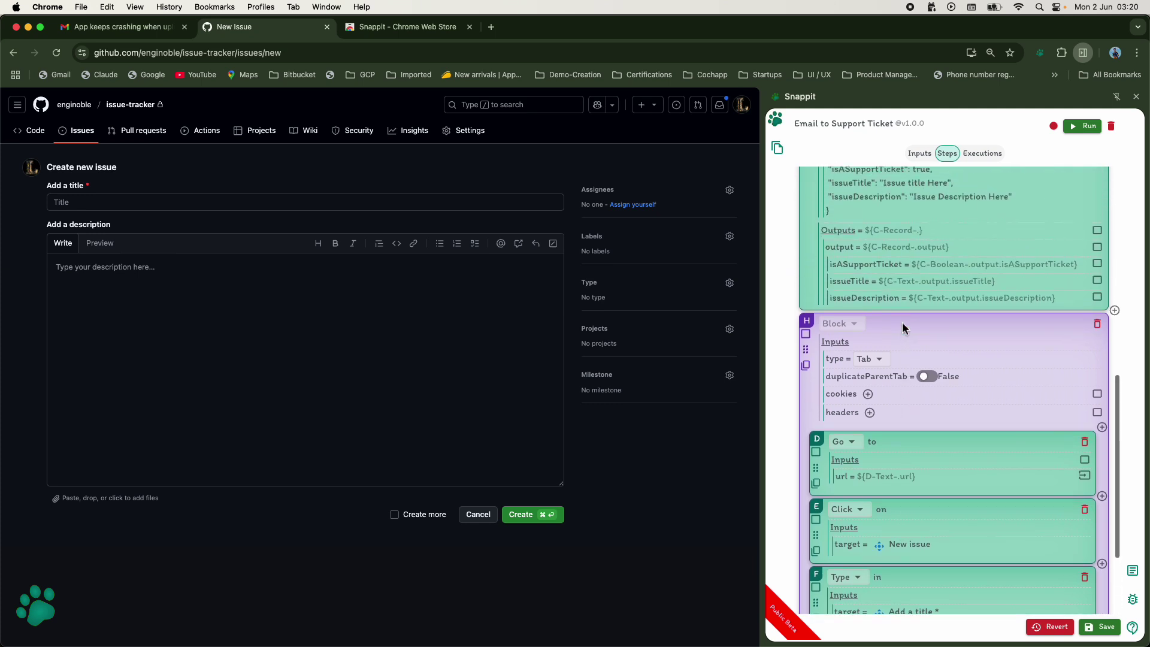
pyautogui.scroll(-4, 901, 321)
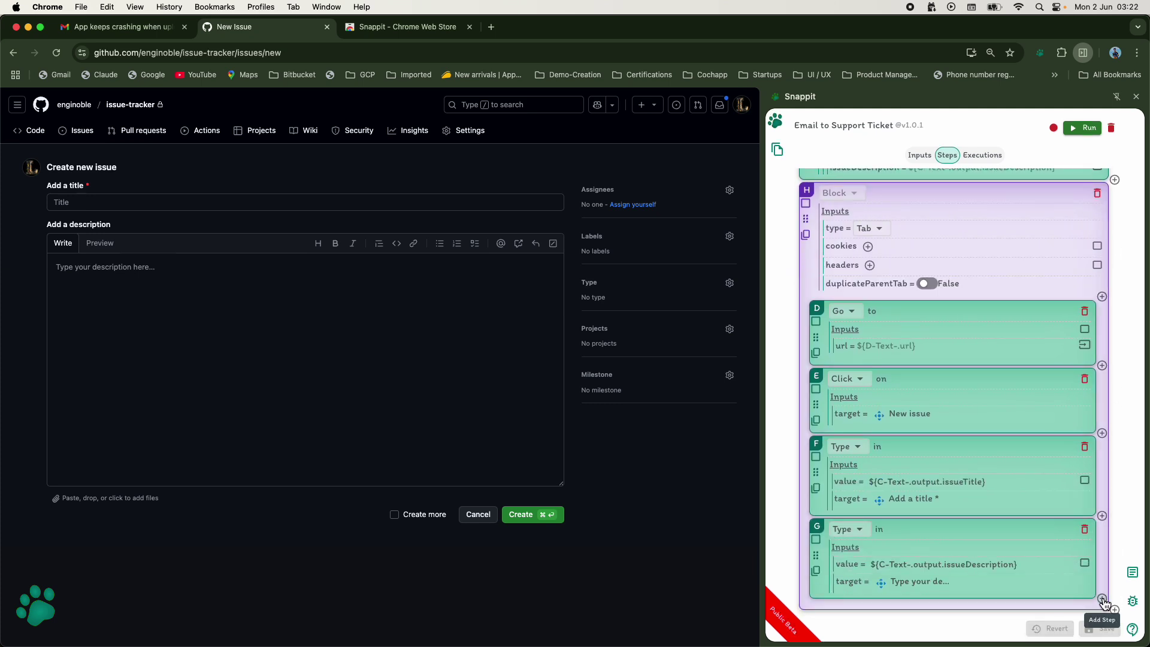
# Step: Add a Wait step of type Action at the end of the Tab block, titled "Please confirm after you review"
pyautogui.click(1098, 627)
pyautogui.scroll(-3, 1009, 555)
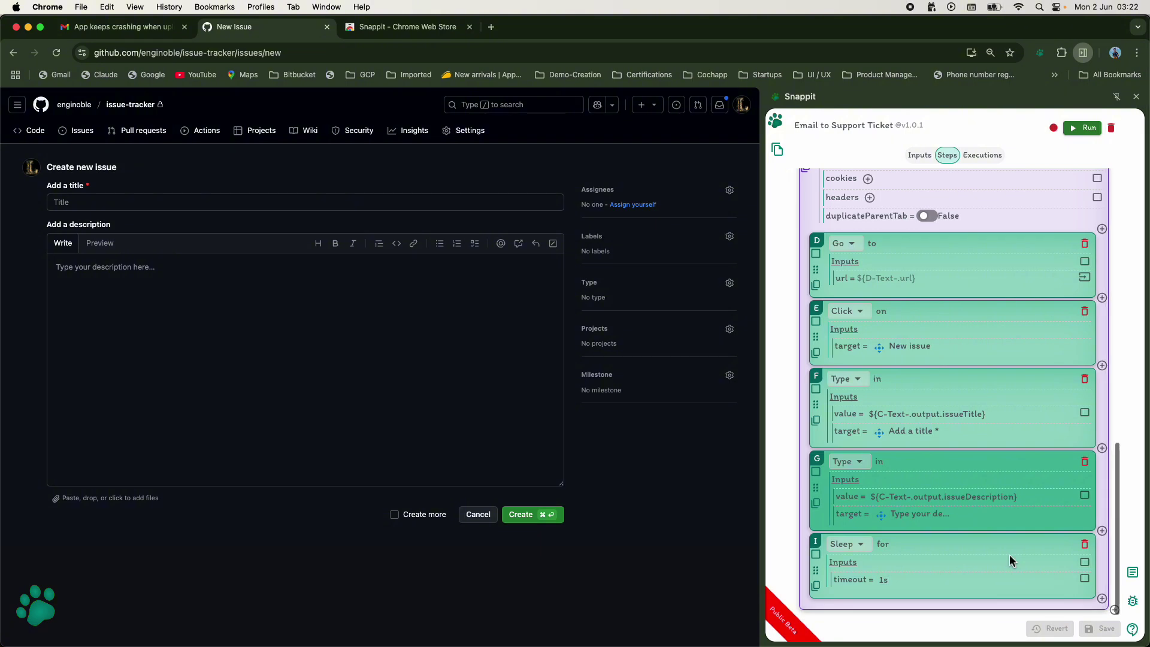
pyautogui.click(862, 545)
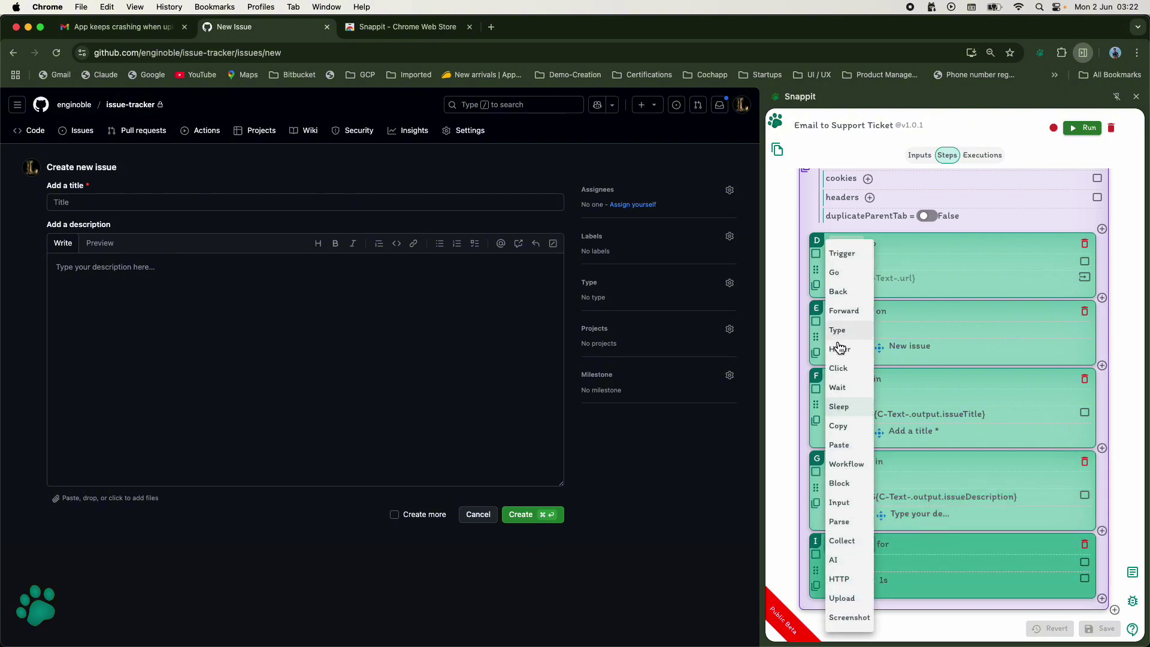
pyautogui.click(845, 388)
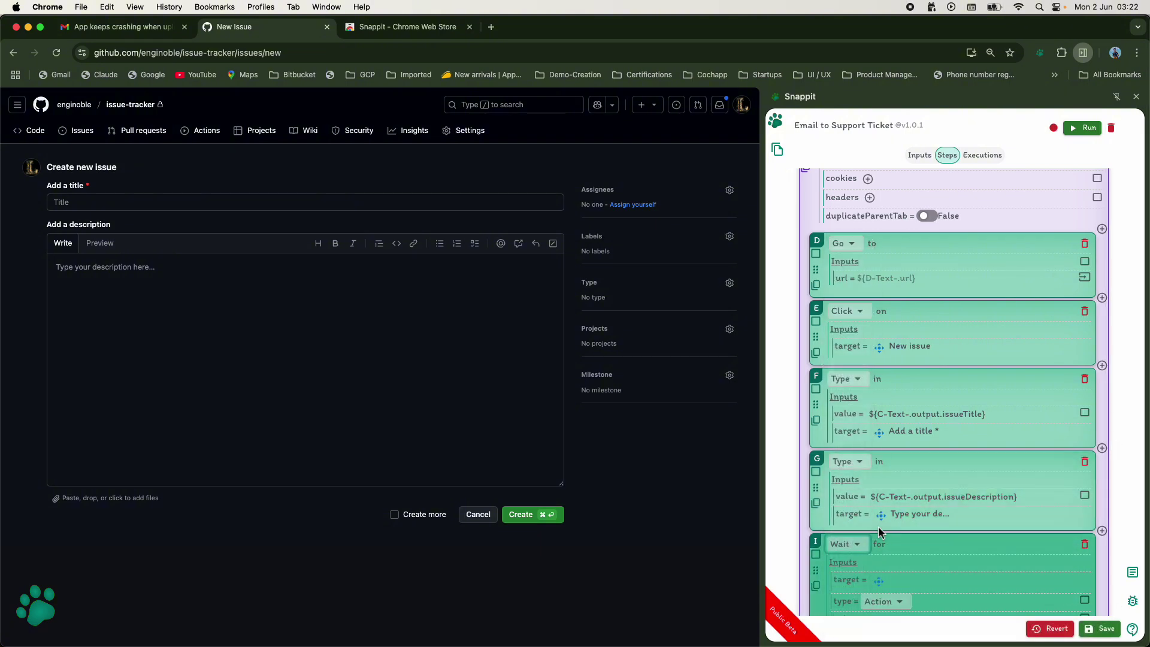
pyautogui.scroll(-3, 877, 525)
pyautogui.scroll(-1, 877, 526)
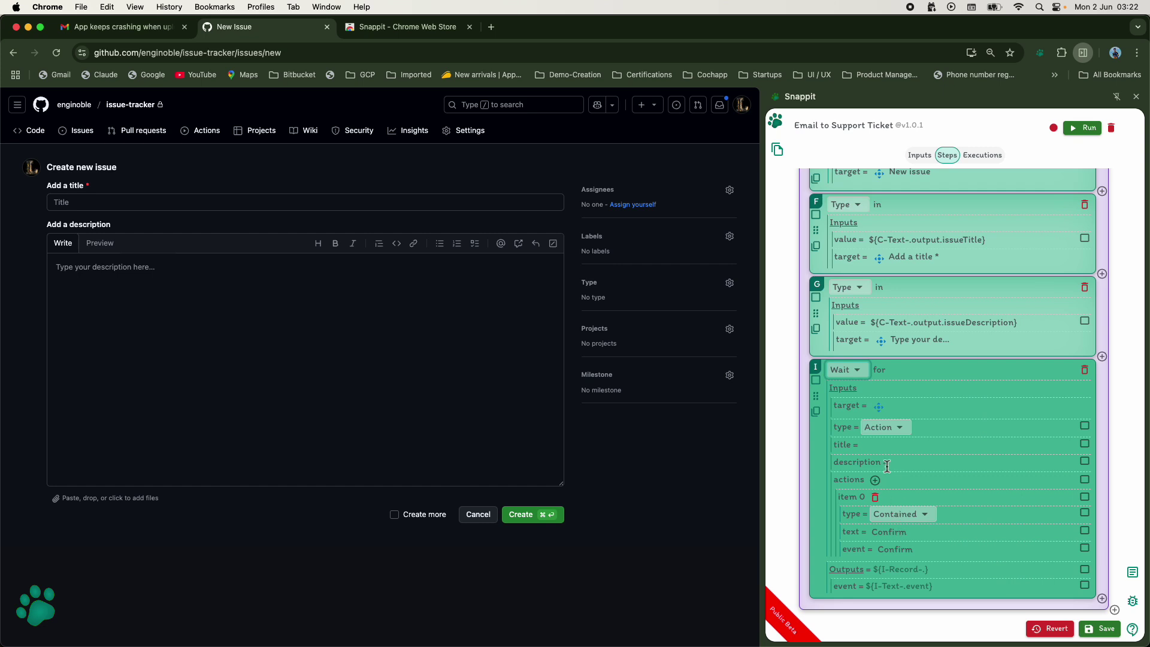
pyautogui.click(872, 448)
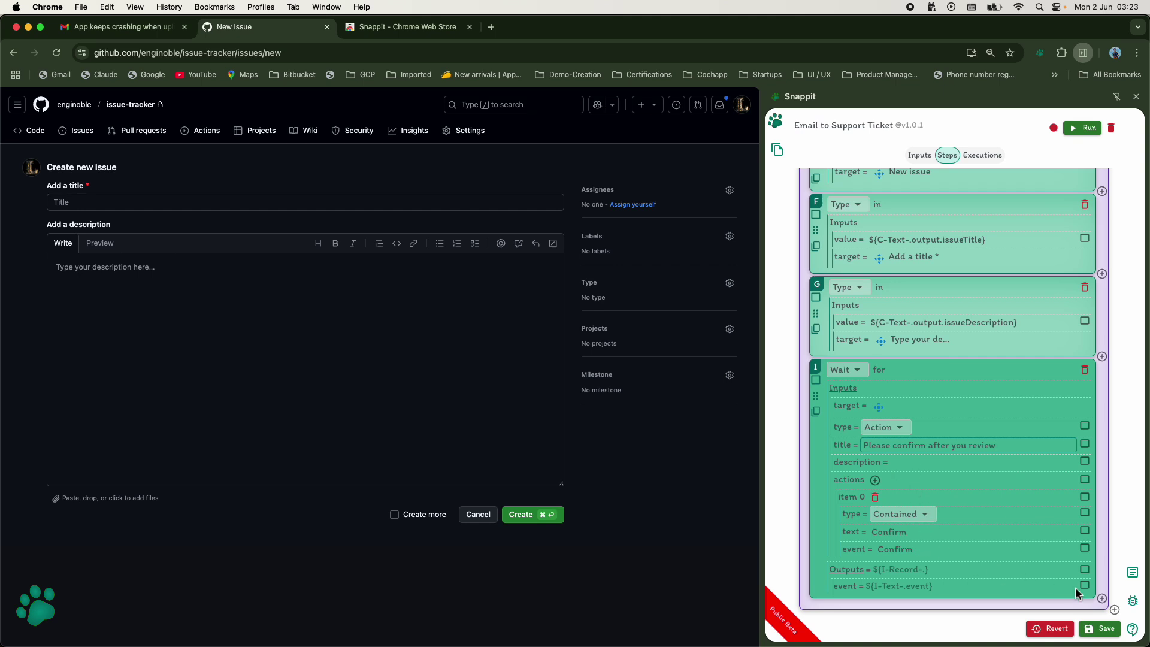
# Step: Add a Click step after the Wait step, target it at the new issue form's Create button, and save the flow
pyautogui.click(1101, 599)
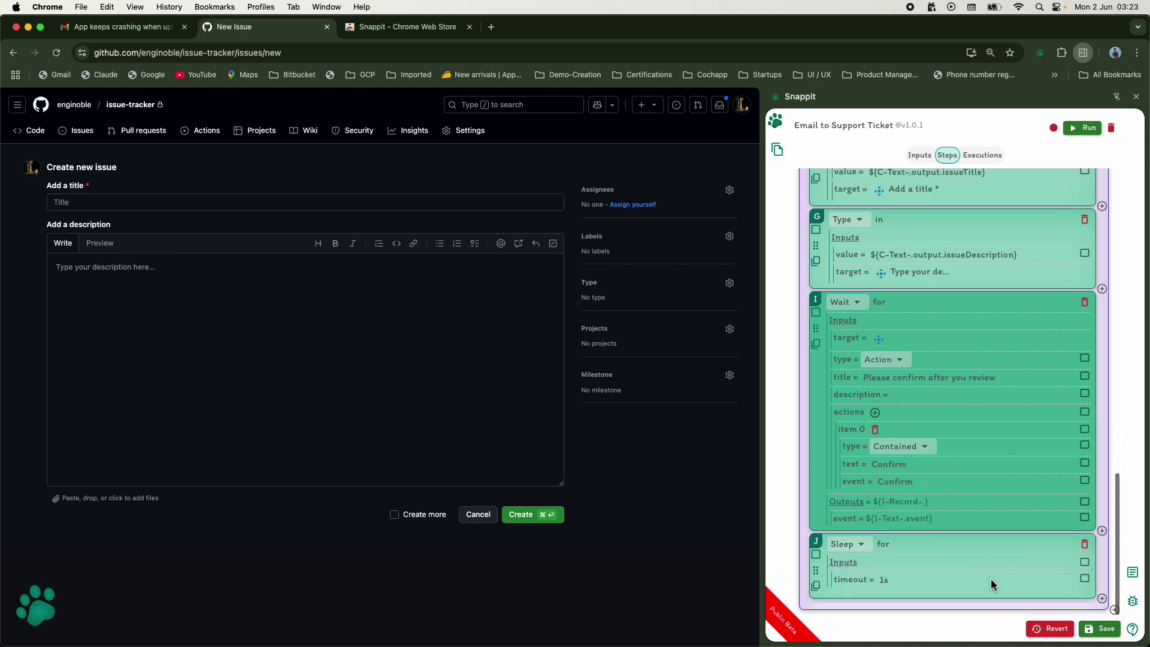
pyautogui.click(866, 551)
pyautogui.click(846, 367)
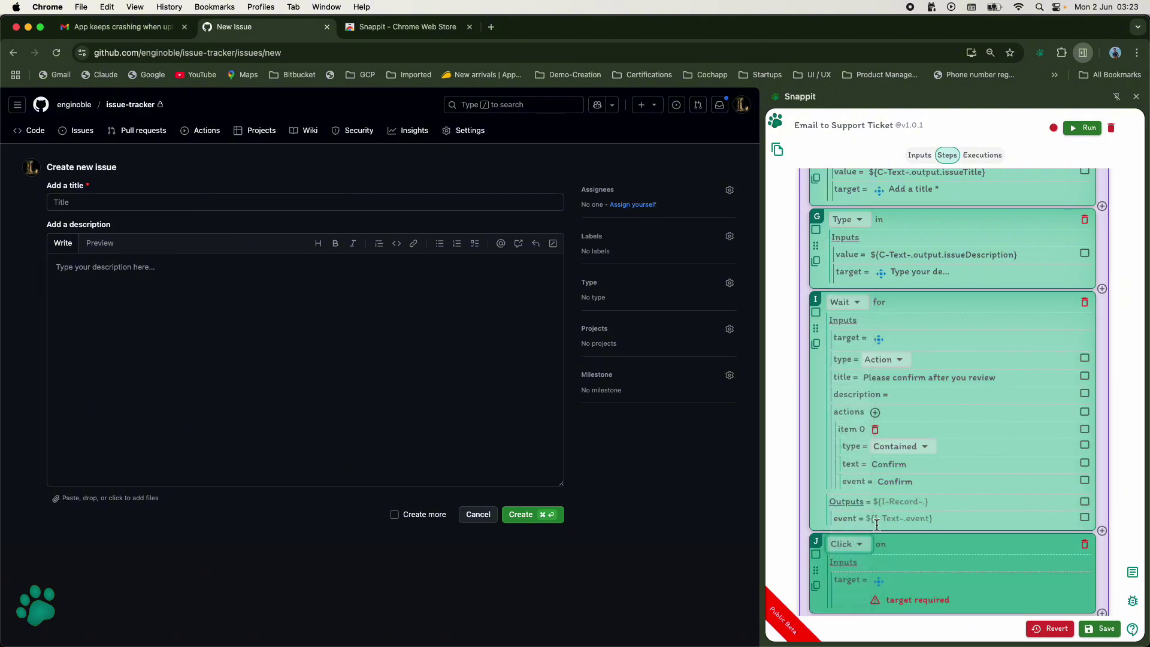
pyautogui.click(878, 579)
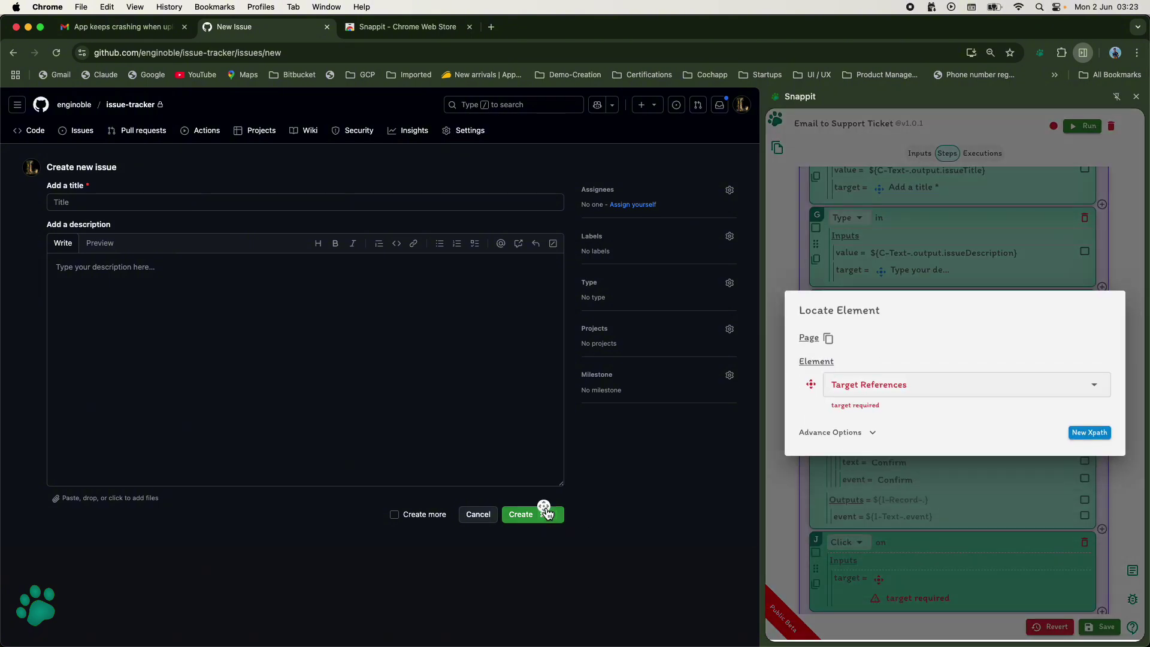
pyautogui.click(514, 525)
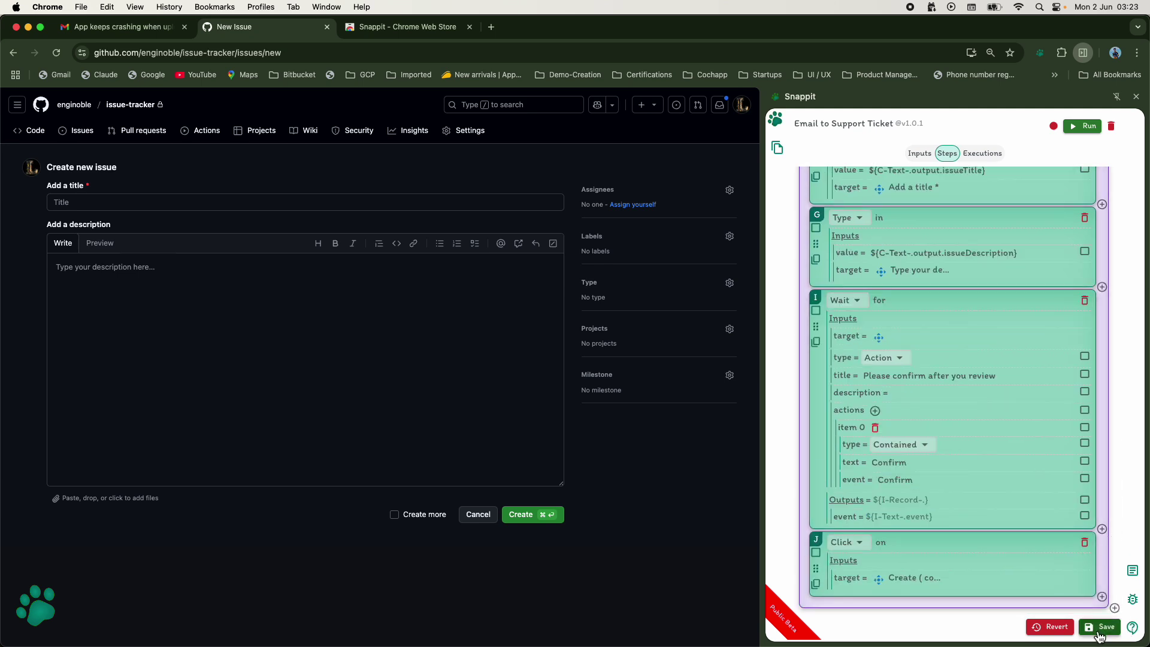
pyautogui.click(1099, 629)
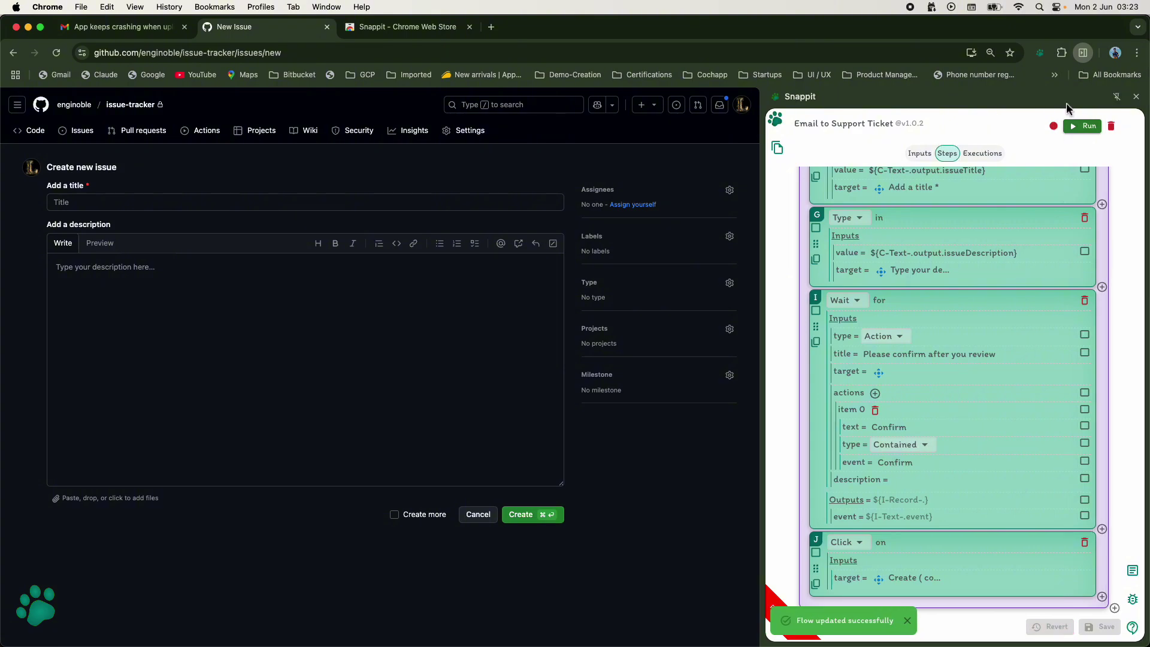
# Step: Close the Snappit side panel, reload the Gmail message about app crashes, and run the Email to Support Ticket flow from the email's Snappit trigger
pyautogui.click(1082, 52)
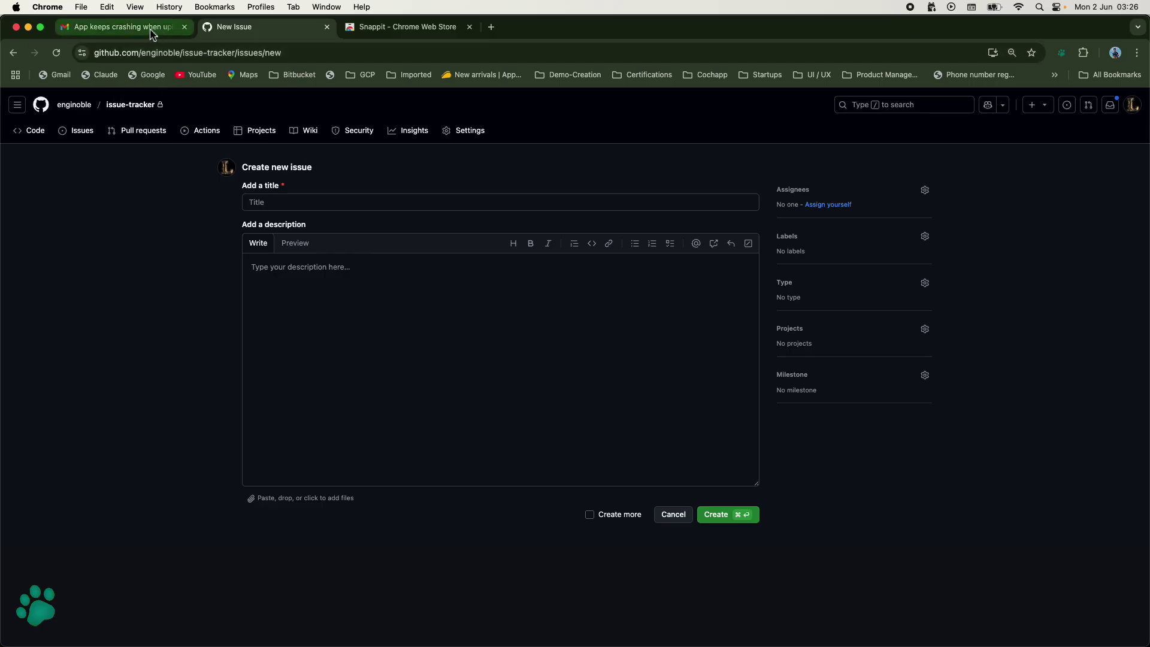
pyautogui.click(152, 34)
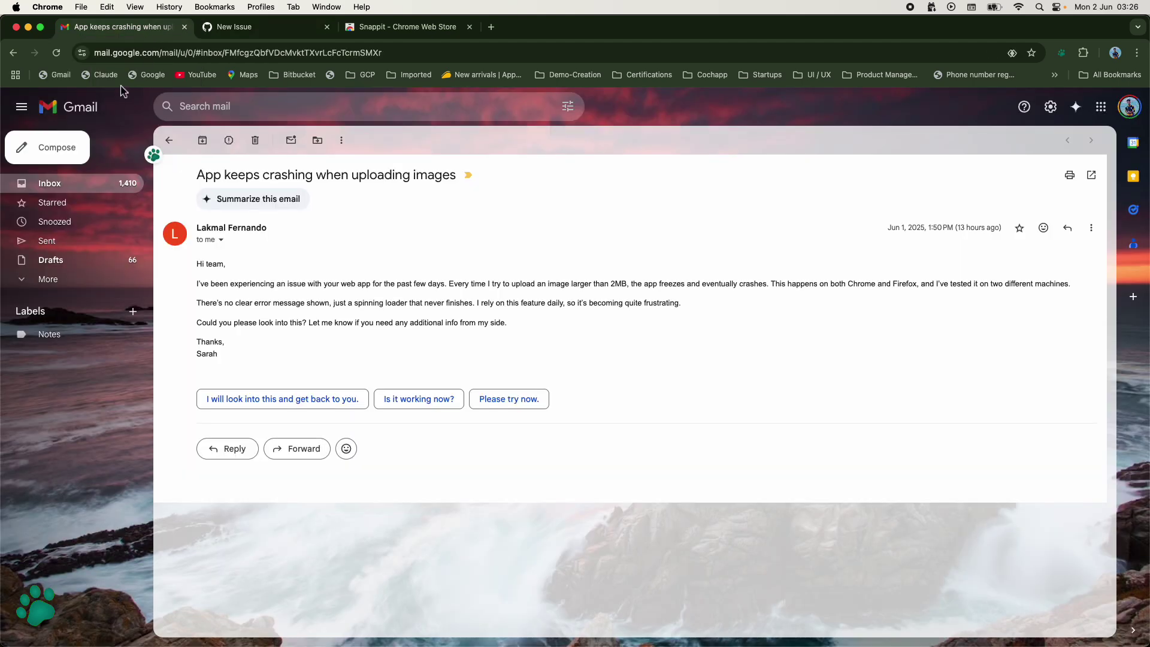
pyautogui.click(57, 53)
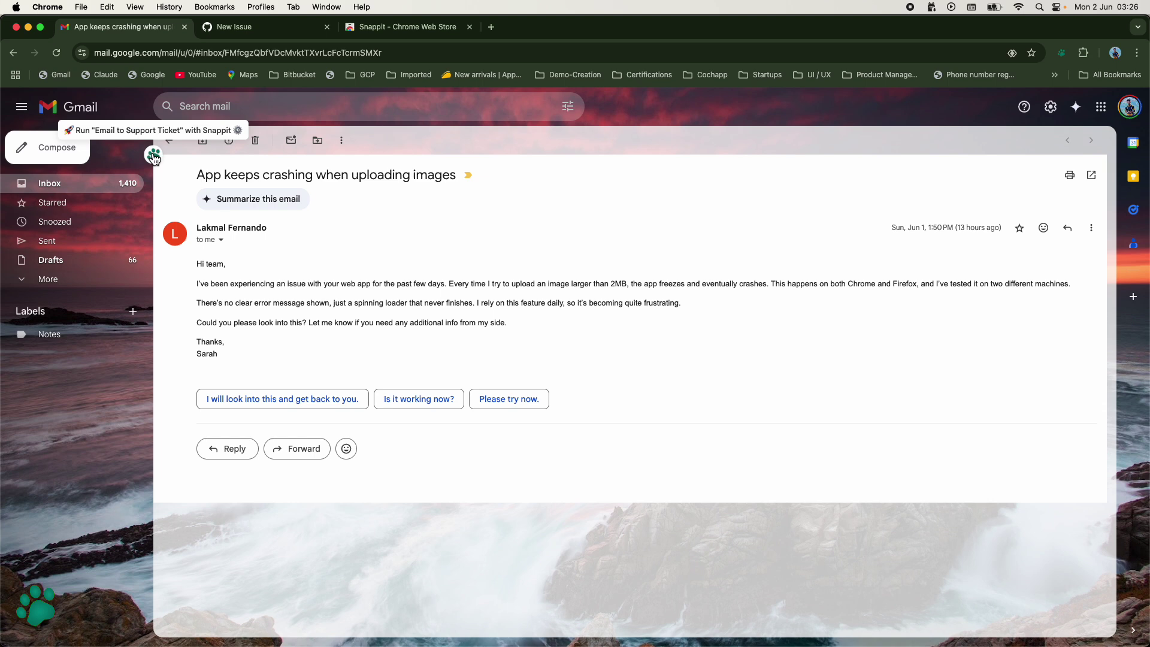
pyautogui.click(154, 156)
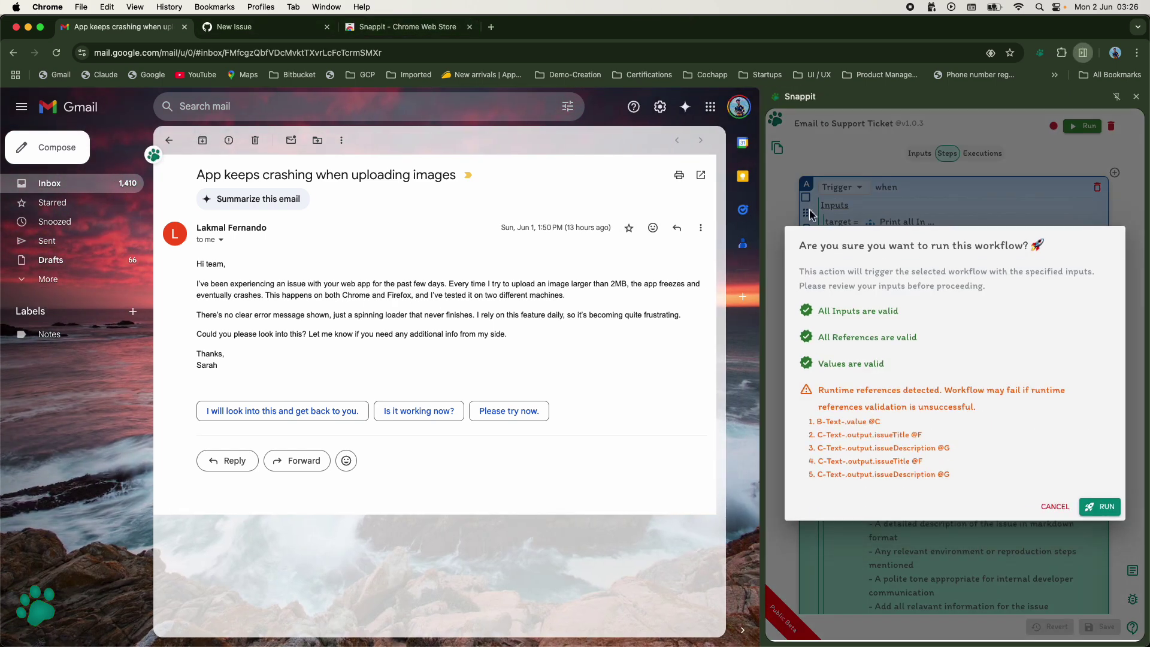
pyautogui.click(1097, 506)
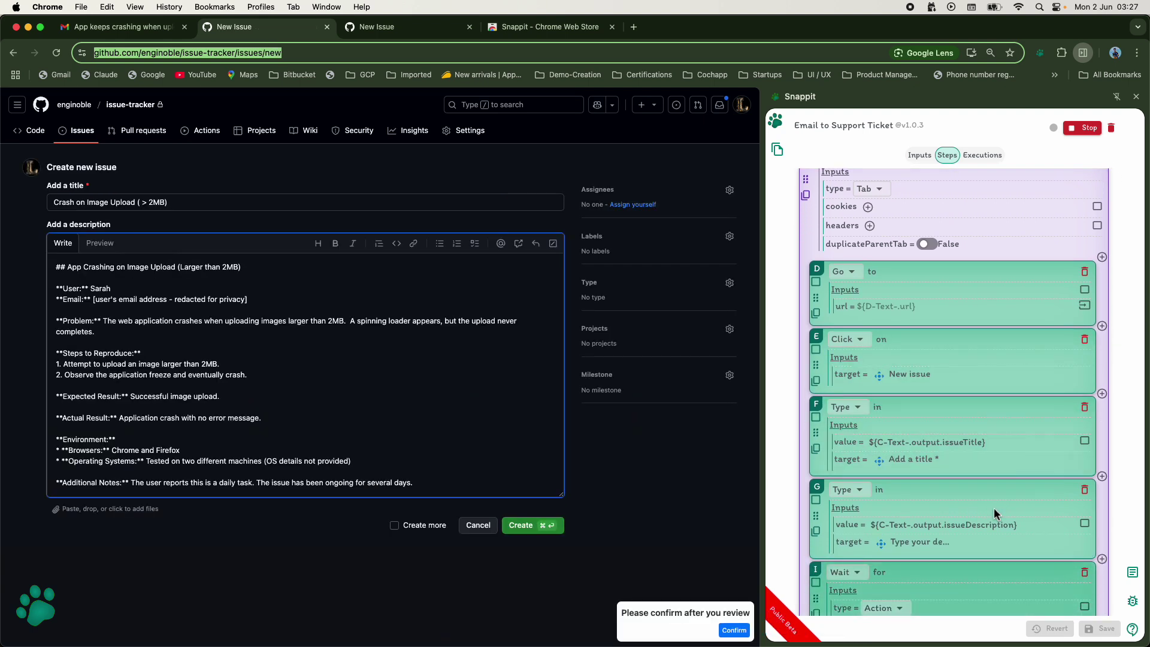
# Step: Review the generated title and description in GitHub's new issue form and create the issue
pyautogui.scroll(-1, 449, 419)
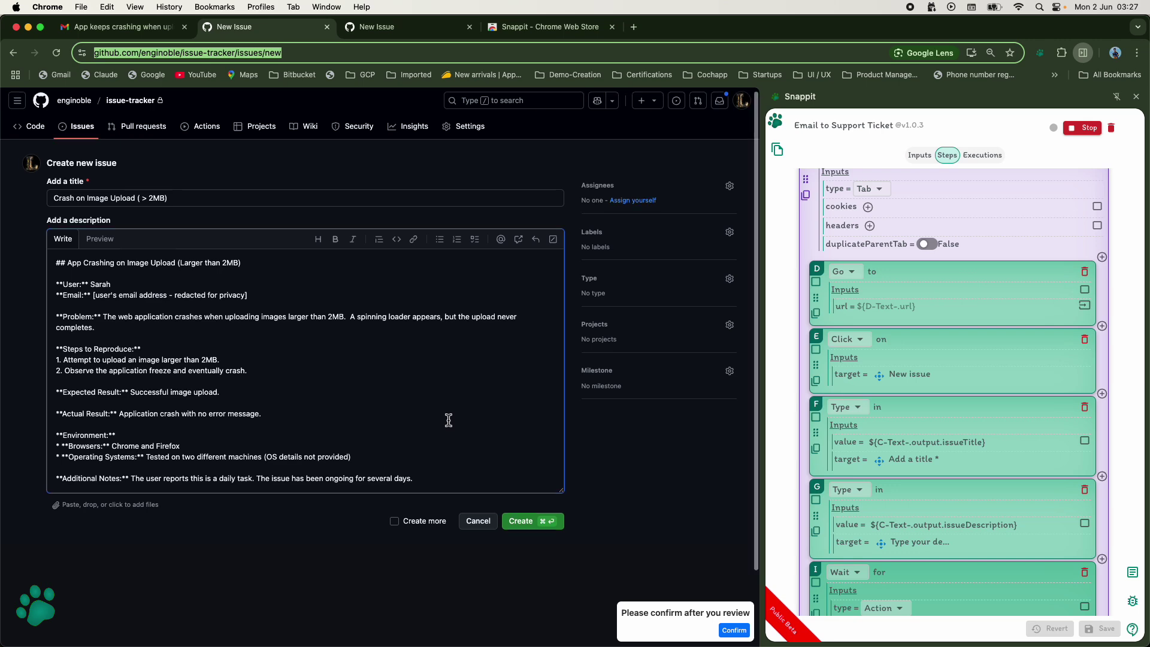
pyautogui.scroll(-1, 448, 420)
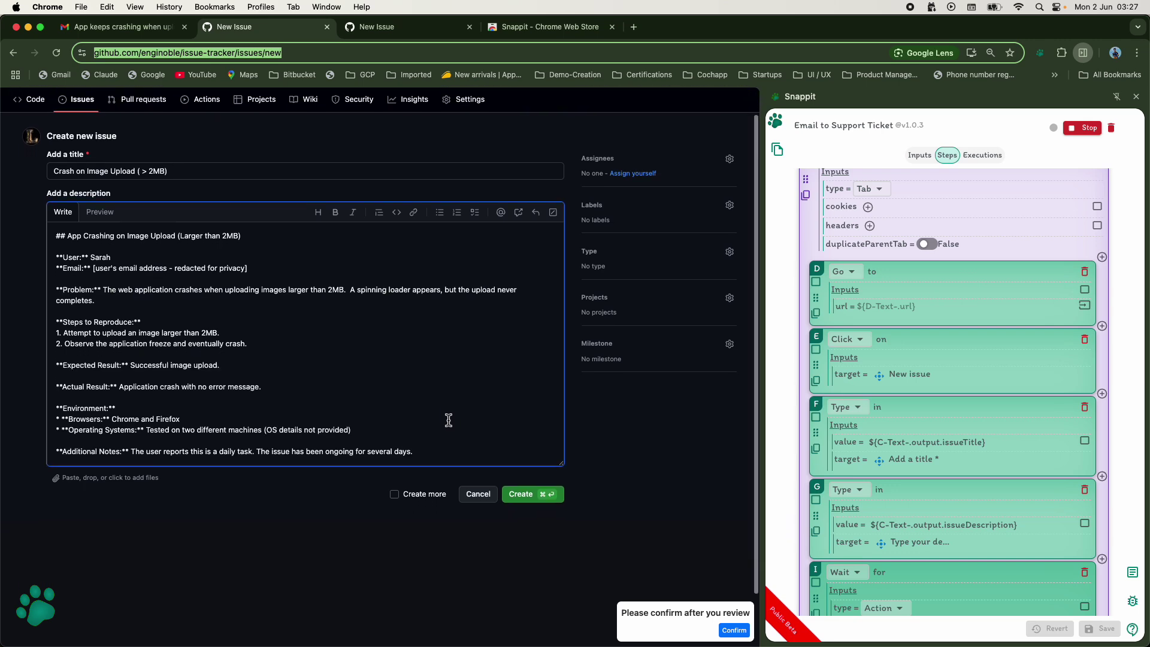
pyautogui.scroll(-1, 448, 419)
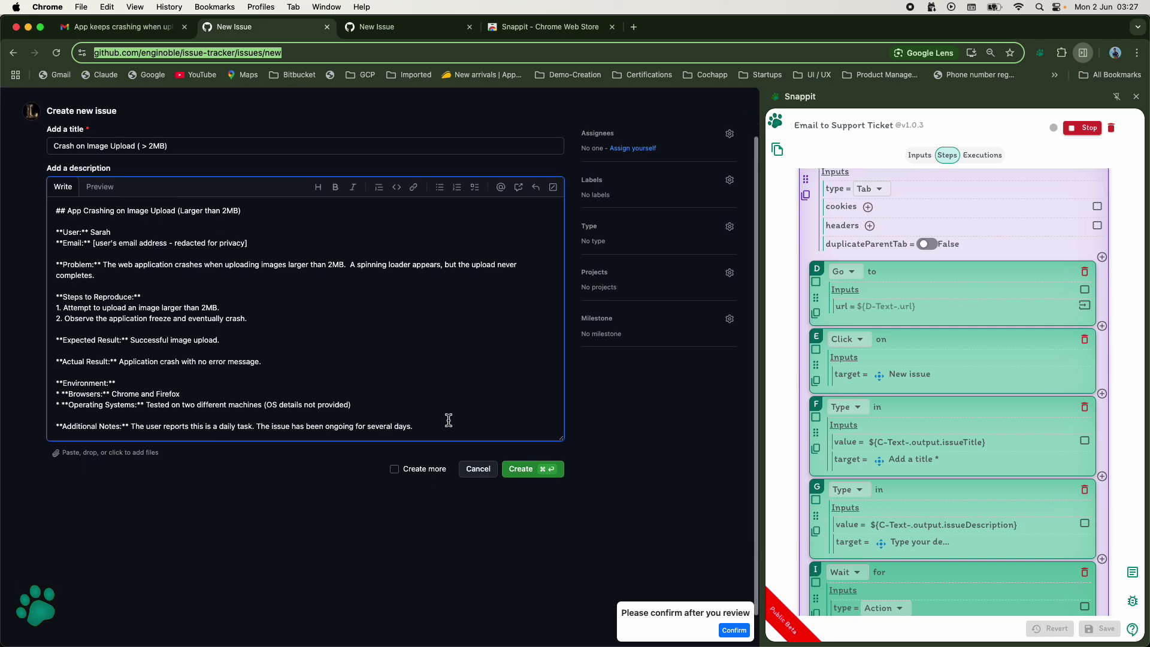
pyautogui.scroll(-1, 449, 420)
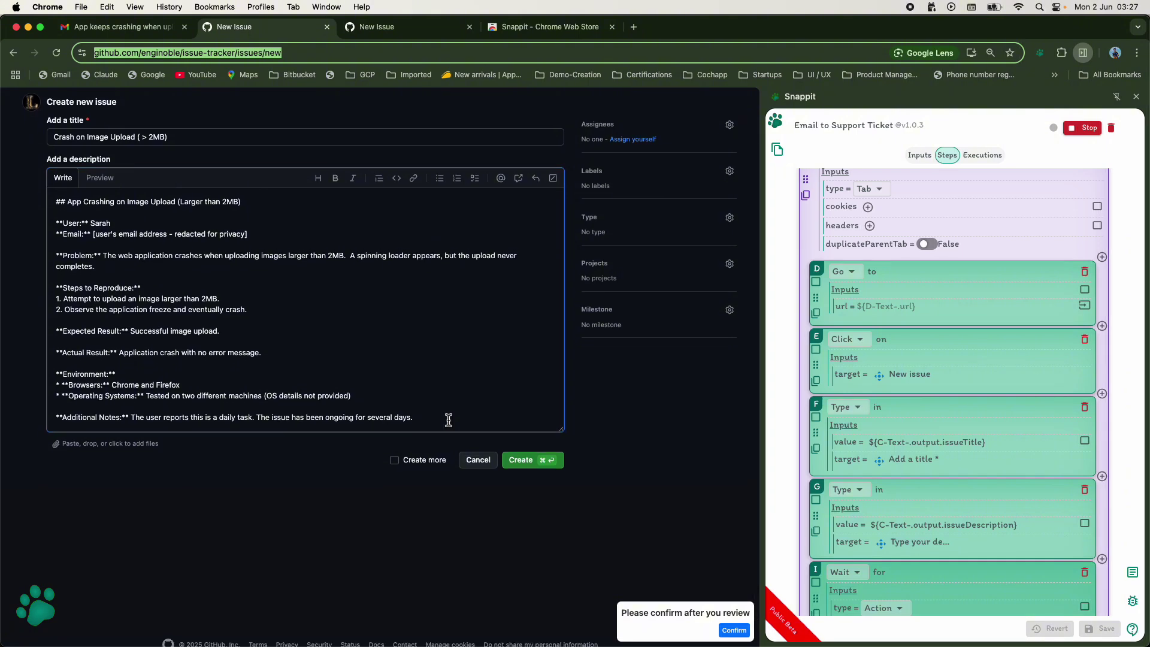
pyautogui.click(516, 465)
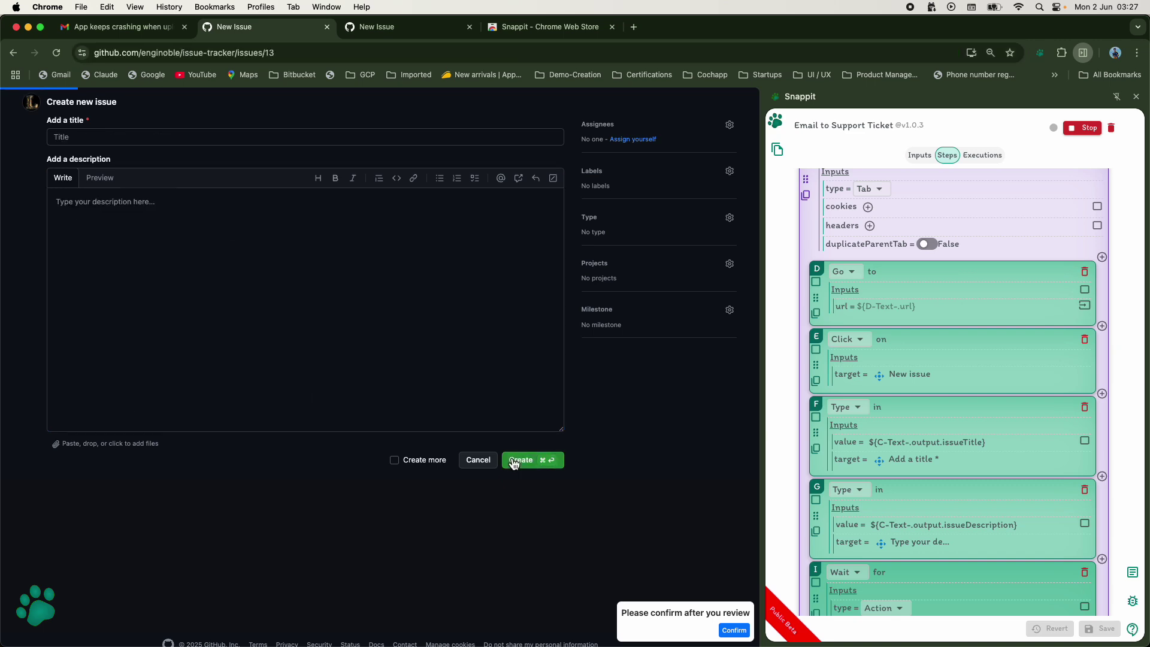
pyautogui.scroll(2, 424, 370)
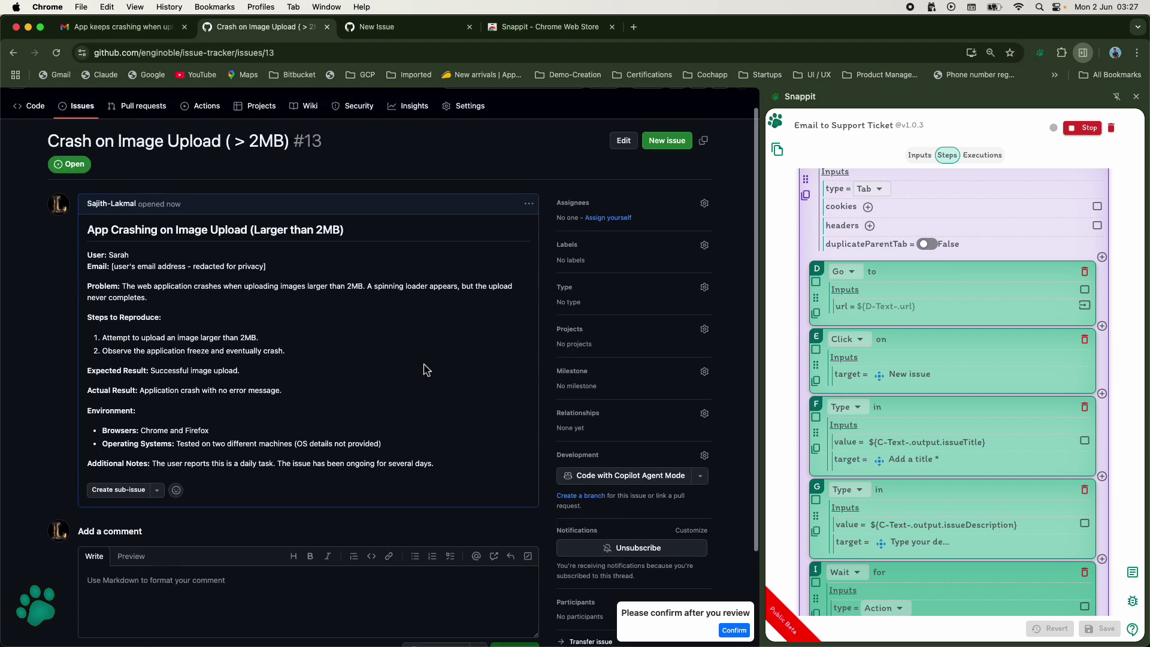